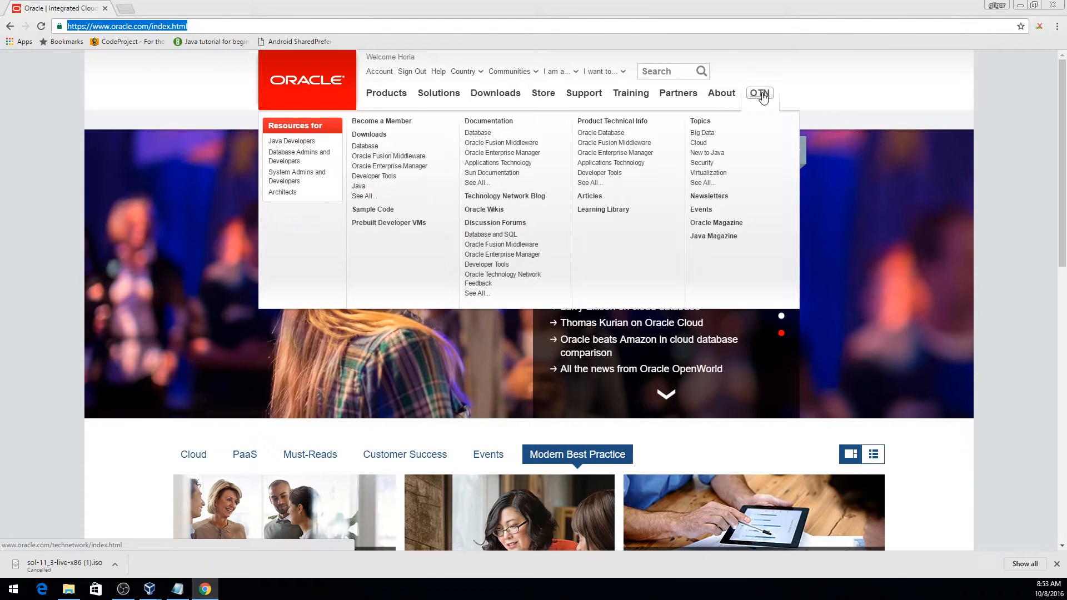
Go from OTN to Oracle's Solaris 11.3 CD/DVD/USB install downloads and accept the license agreement.
{"action": "left_click", "coordinate": [760, 94]}
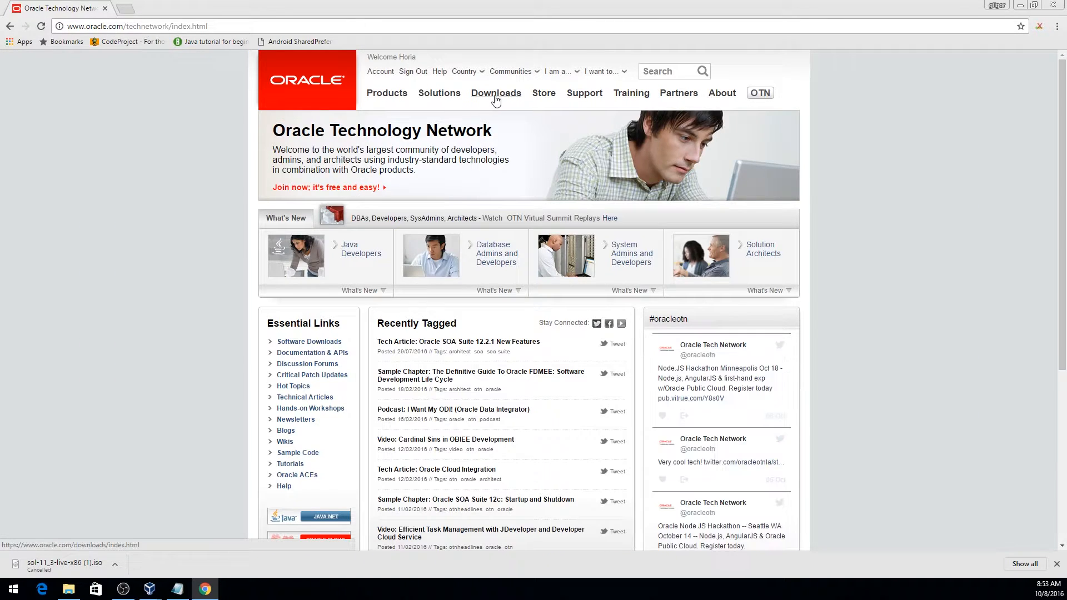
{"action": "mouse_move", "coordinate": [496, 94]}
{"action": "left_click", "coordinate": [476, 178]}
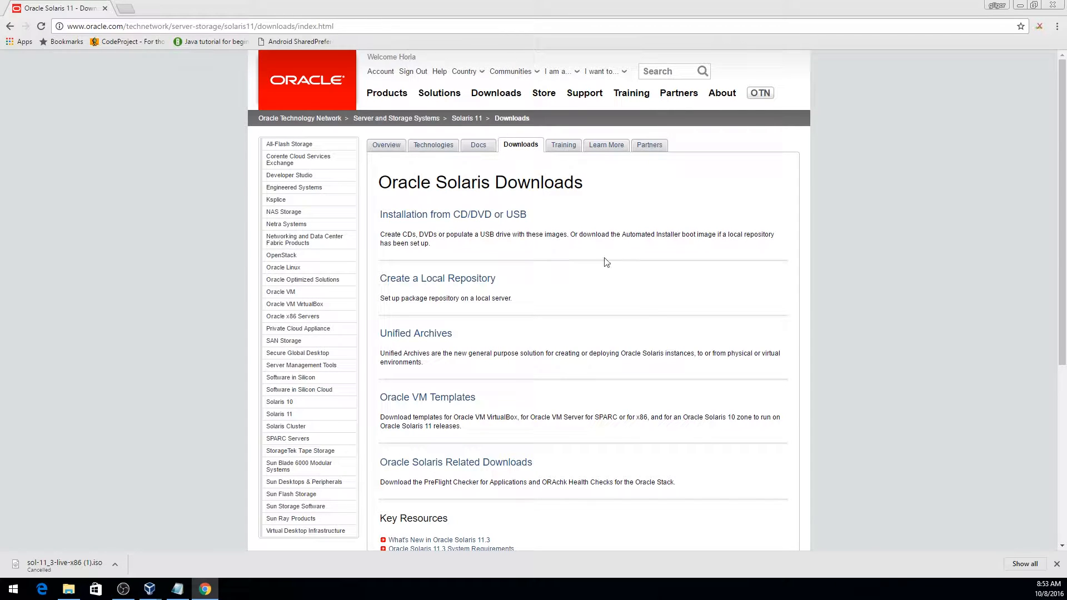
{"action": "left_click", "coordinate": [459, 214]}
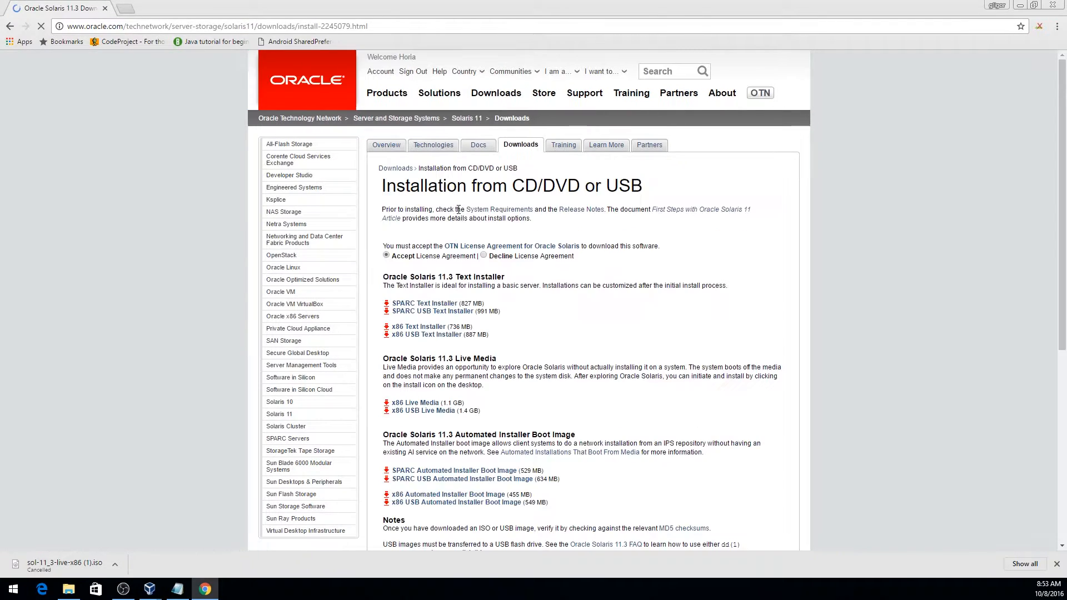
{"action": "left_click", "coordinate": [387, 255]}
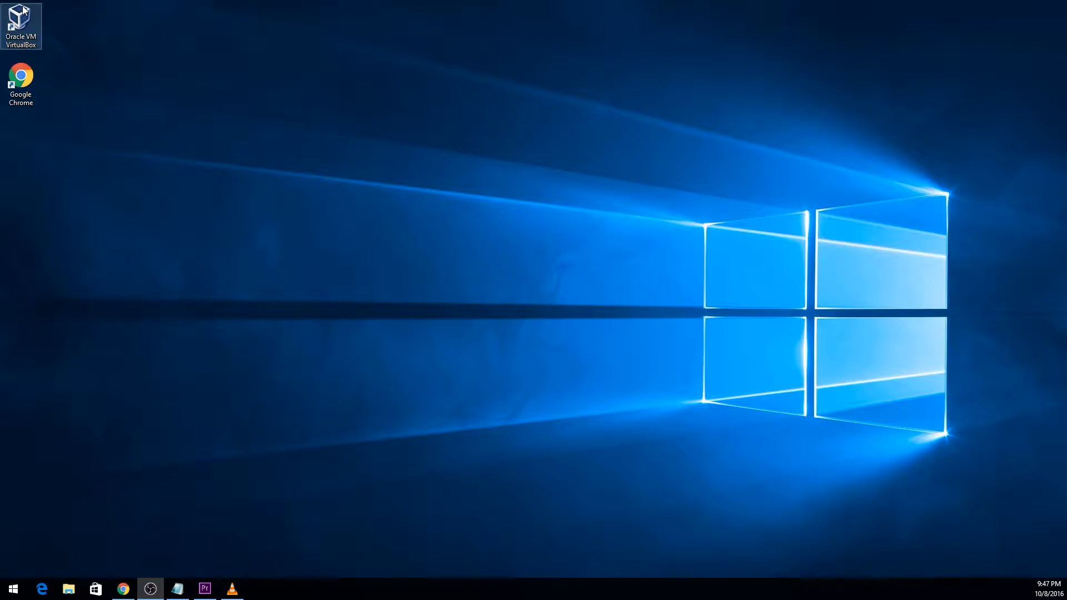
Launch VirtualBox and start a new VM 'solaris', version Oracle Solaris 11 (64-bit), with 4096 MB memory.
{"action": "double_click", "coordinate": [21, 24]}
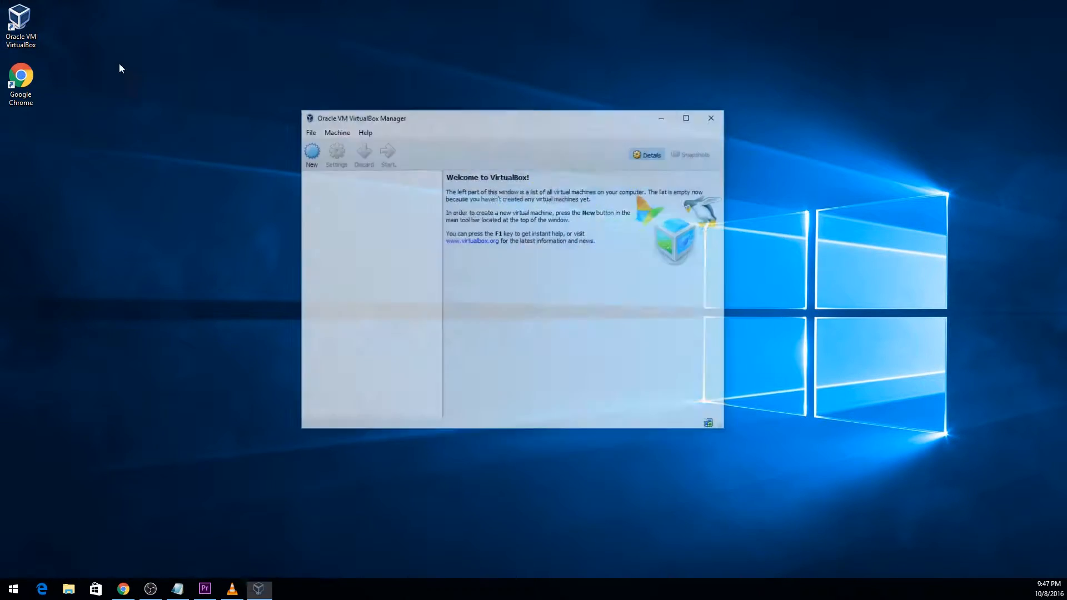
{"action": "left_click", "coordinate": [309, 153]}
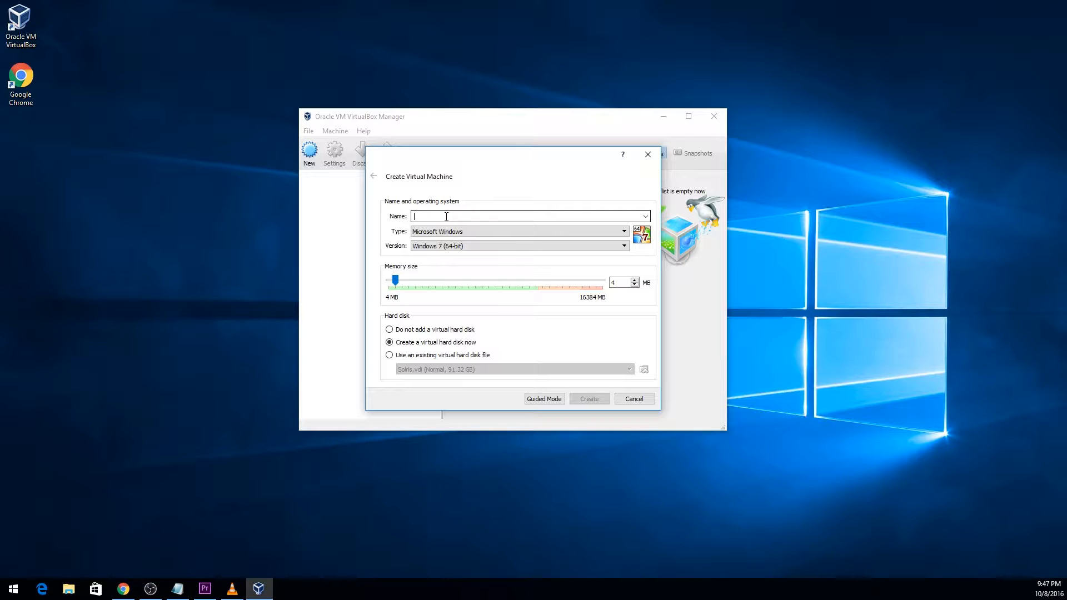
{"action": "type", "text": "solaris"}
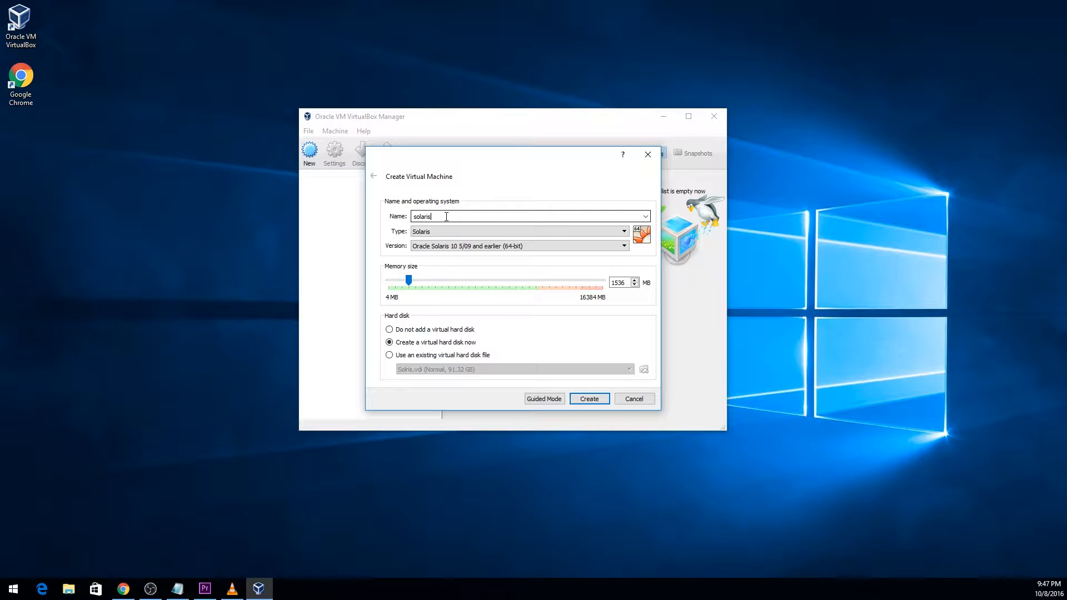
{"action": "left_click", "coordinate": [574, 246]}
{"action": "left_click", "coordinate": [495, 284]}
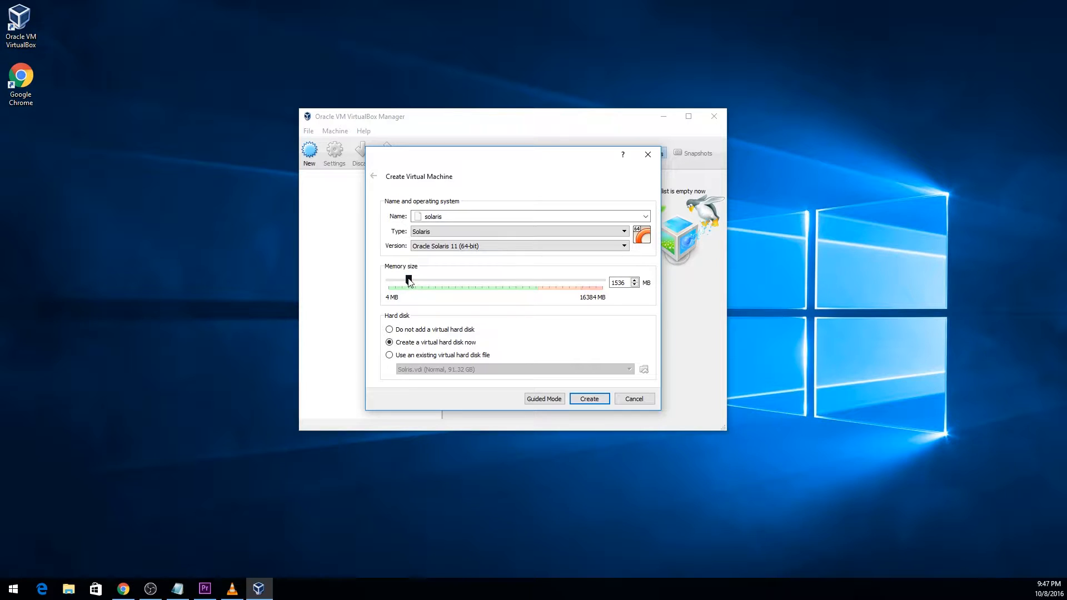
{"action": "left_click_drag", "start_coordinate": [409, 280], "coordinate": [443, 281]}
Give the VM a 101.78 GB virtual disk saved on Share (F:) as solaris.vdi, and create it.
{"action": "left_click", "coordinate": [591, 399]}
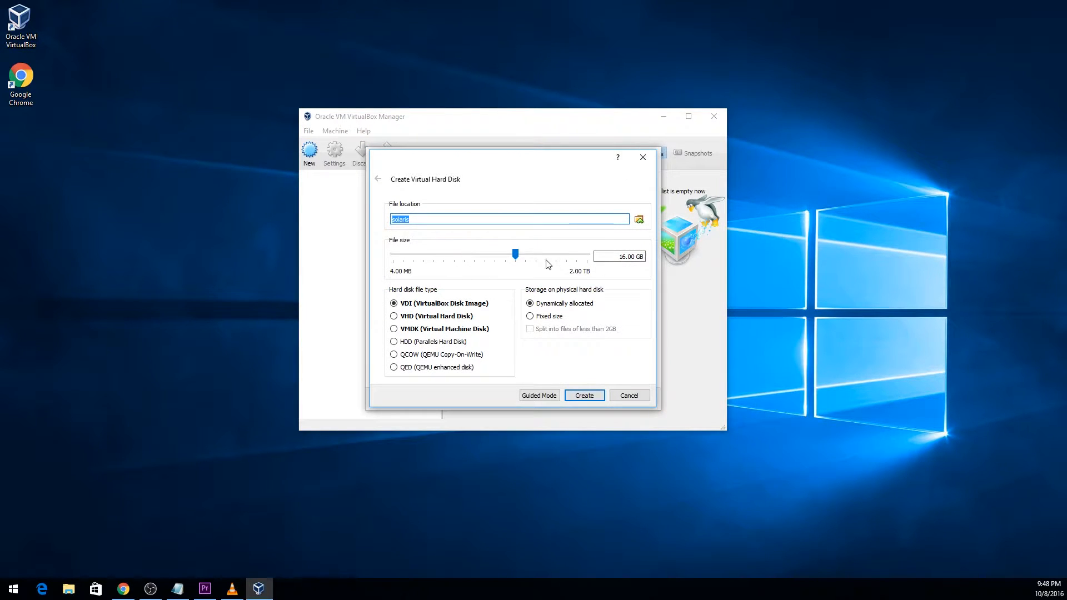
{"action": "left_click_drag", "start_coordinate": [515, 254], "coordinate": [541, 256]}
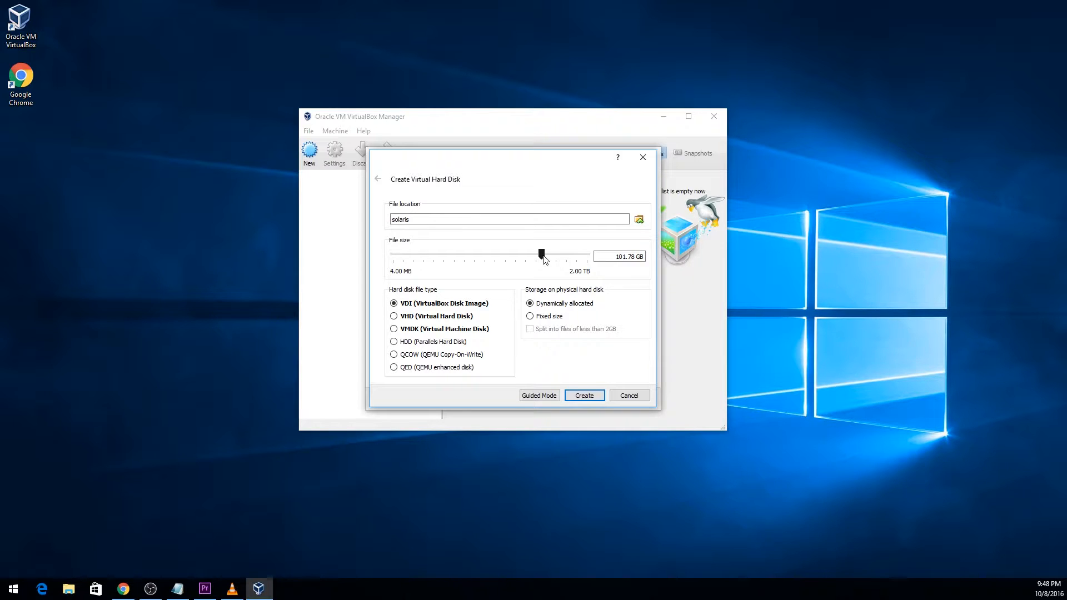
{"action": "left_click", "coordinate": [639, 220]}
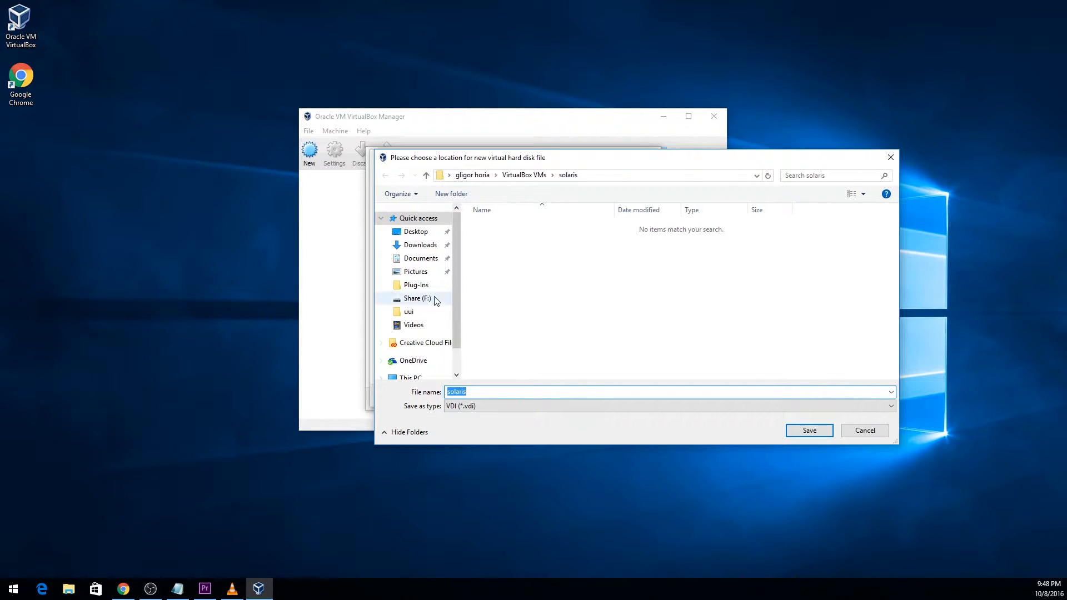
{"action": "left_click", "coordinate": [418, 299]}
{"action": "left_click", "coordinate": [809, 431]}
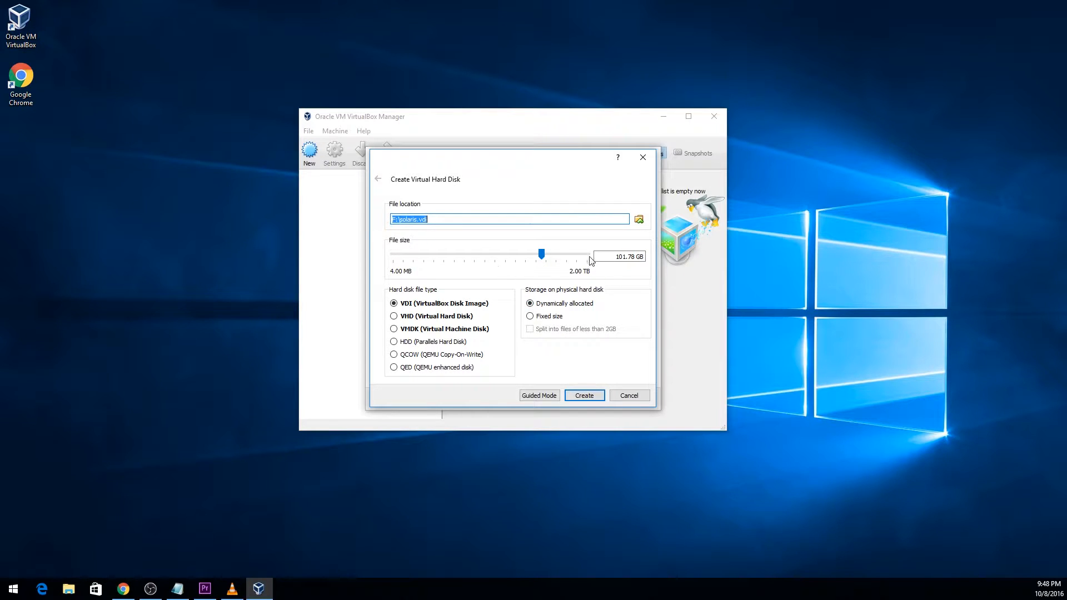
{"action": "left_click", "coordinate": [588, 397]}
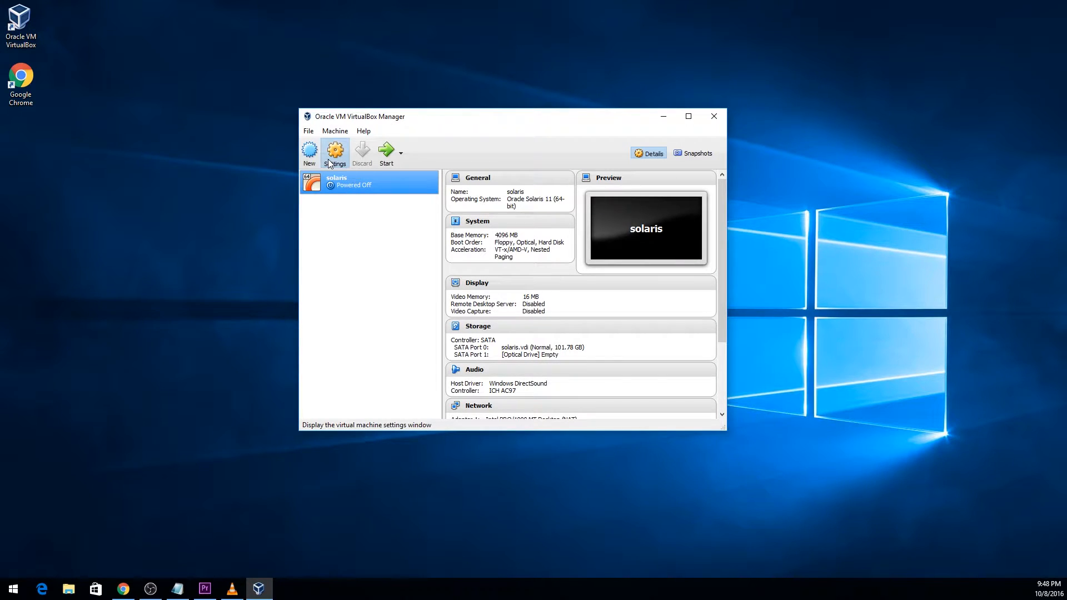
In the solaris VM's System > Processor settings, set Processor(s) to 4 and save.
{"action": "left_click", "coordinate": [328, 159]}
{"action": "left_click", "coordinate": [374, 190]}
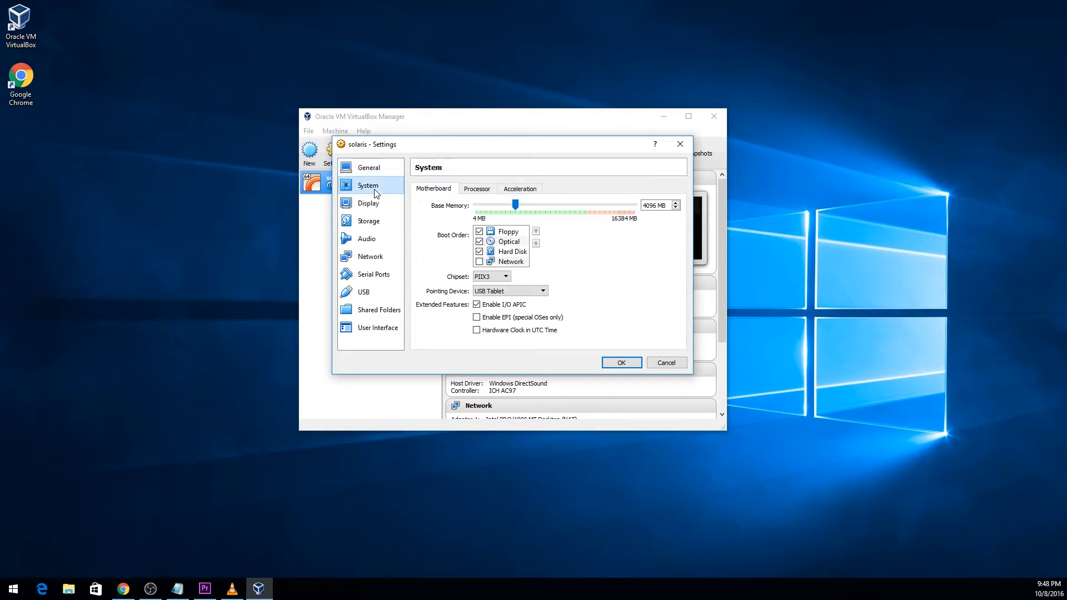
{"action": "left_click", "coordinate": [477, 189]}
{"action": "left_click_drag", "start_coordinate": [478, 205], "coordinate": [549, 207]}
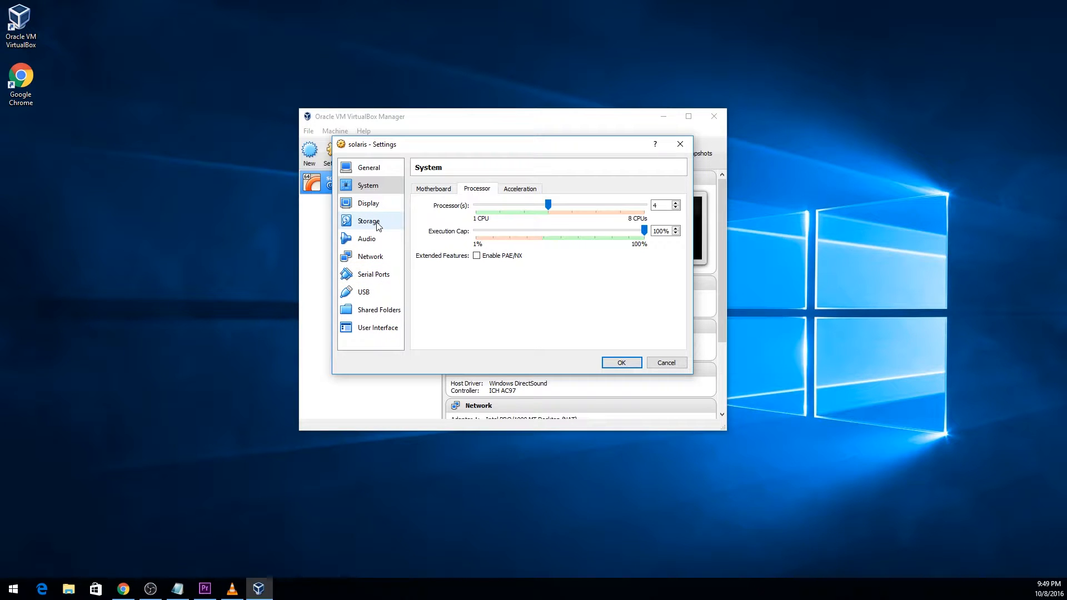
{"action": "left_click", "coordinate": [621, 363]}
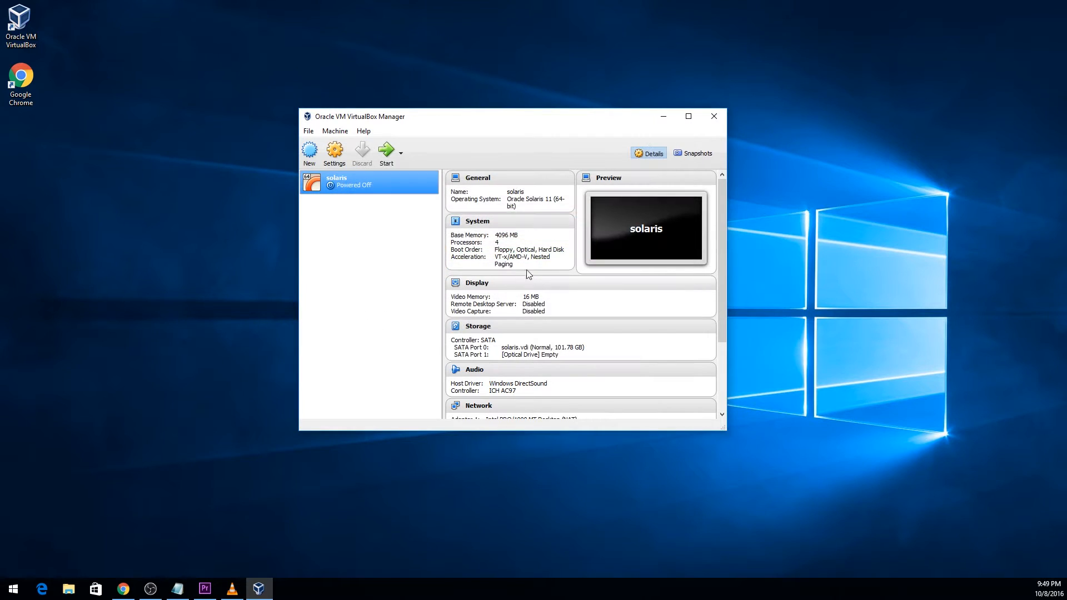
Load sol-11_3-live-x86.iso into the empty optical drive, mark it Live CD/DVD, and save the storage settings.
{"action": "left_click", "coordinate": [335, 151]}
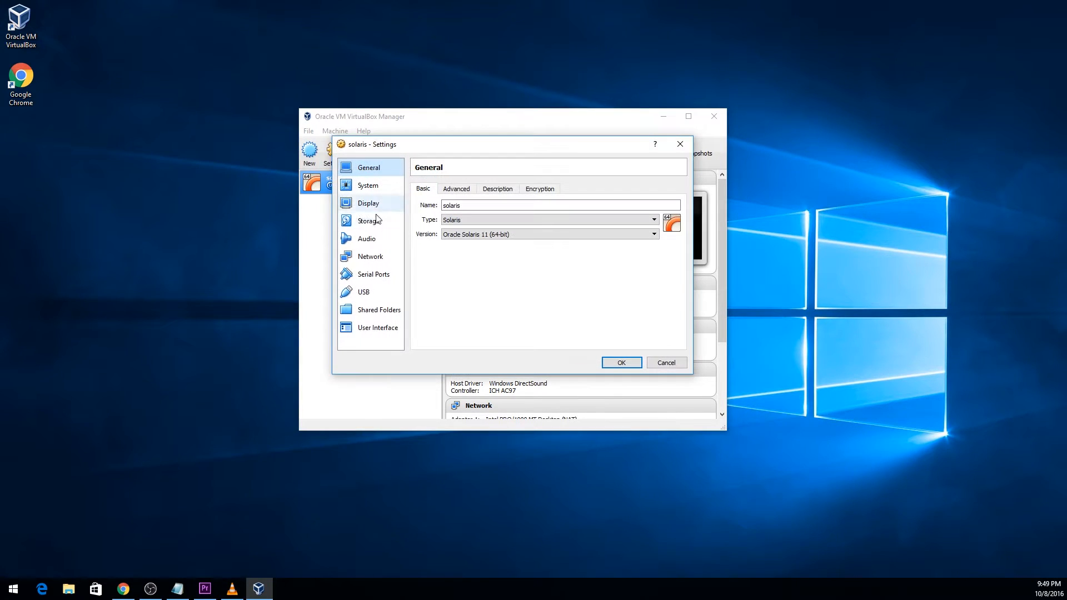
{"action": "left_click", "coordinate": [363, 210]}
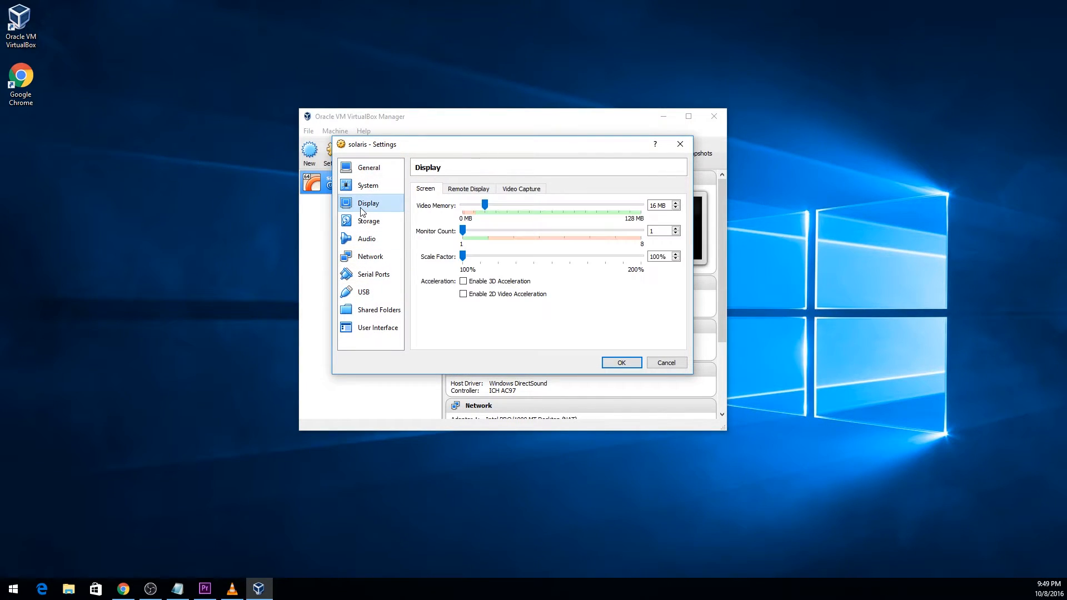
{"action": "left_click", "coordinate": [372, 222]}
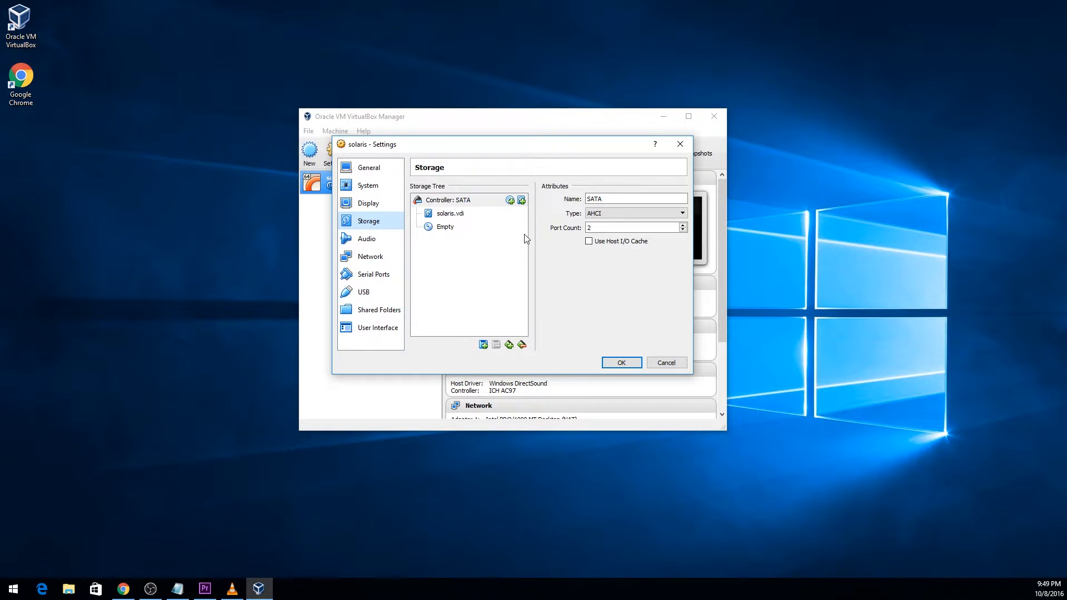
{"action": "left_click", "coordinate": [450, 227]}
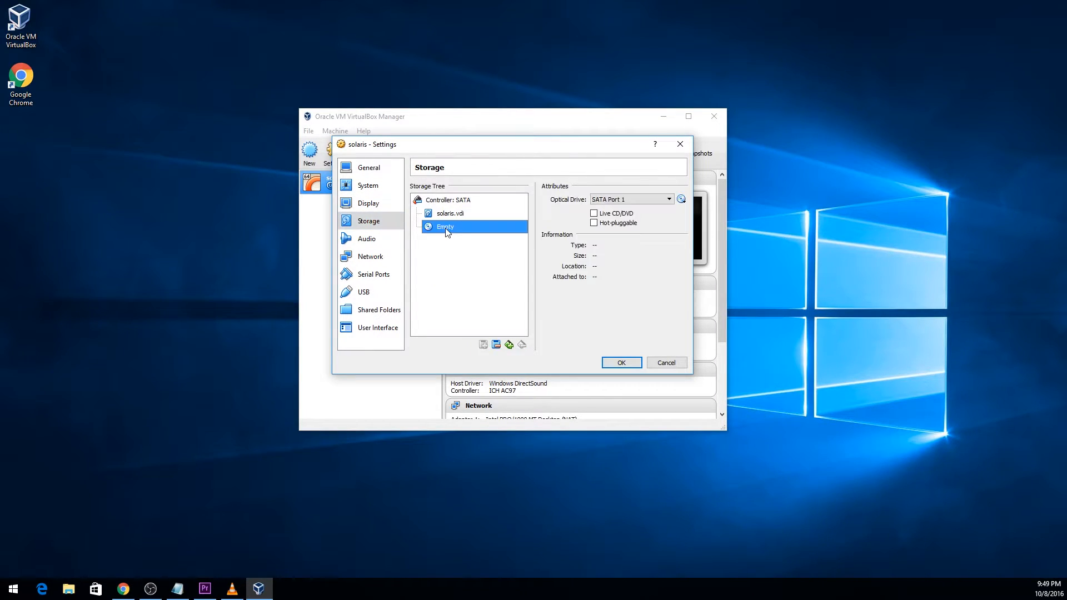
{"action": "left_click", "coordinate": [681, 199]}
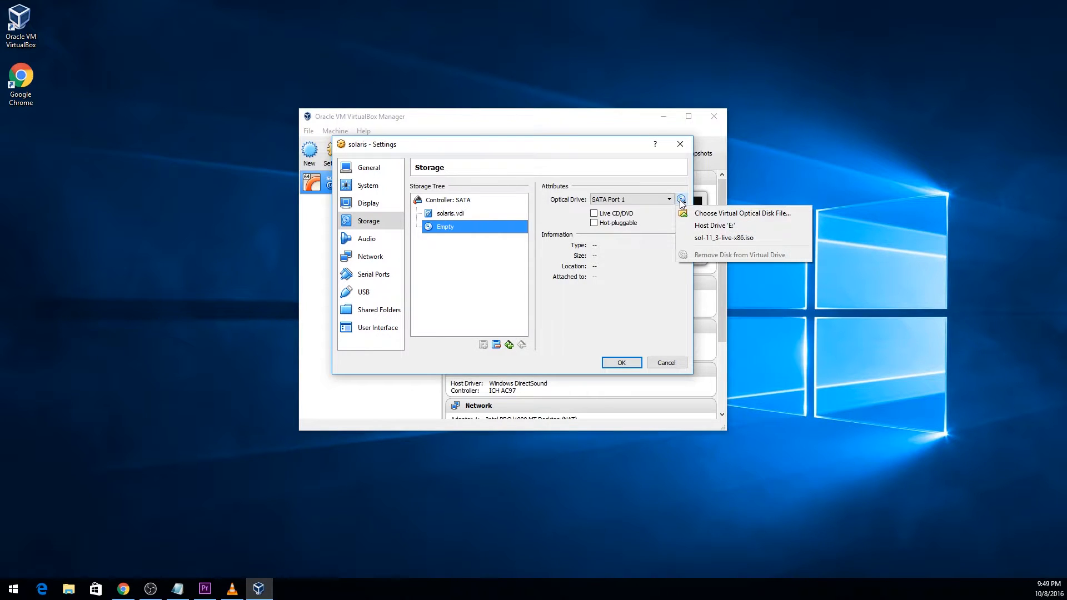
{"action": "left_click", "coordinate": [720, 236]}
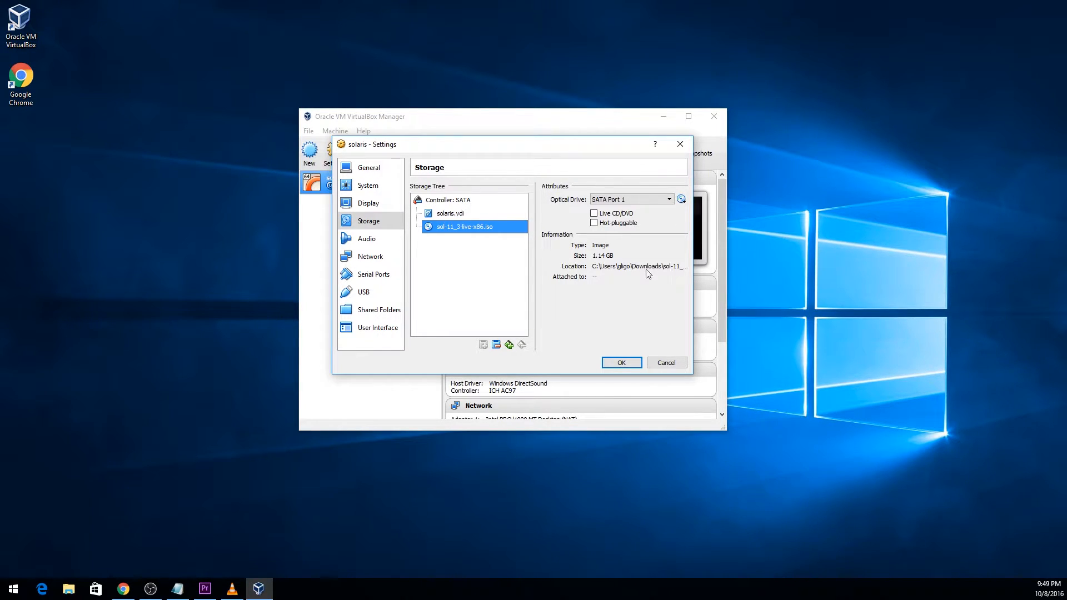
{"action": "left_click", "coordinate": [621, 268]}
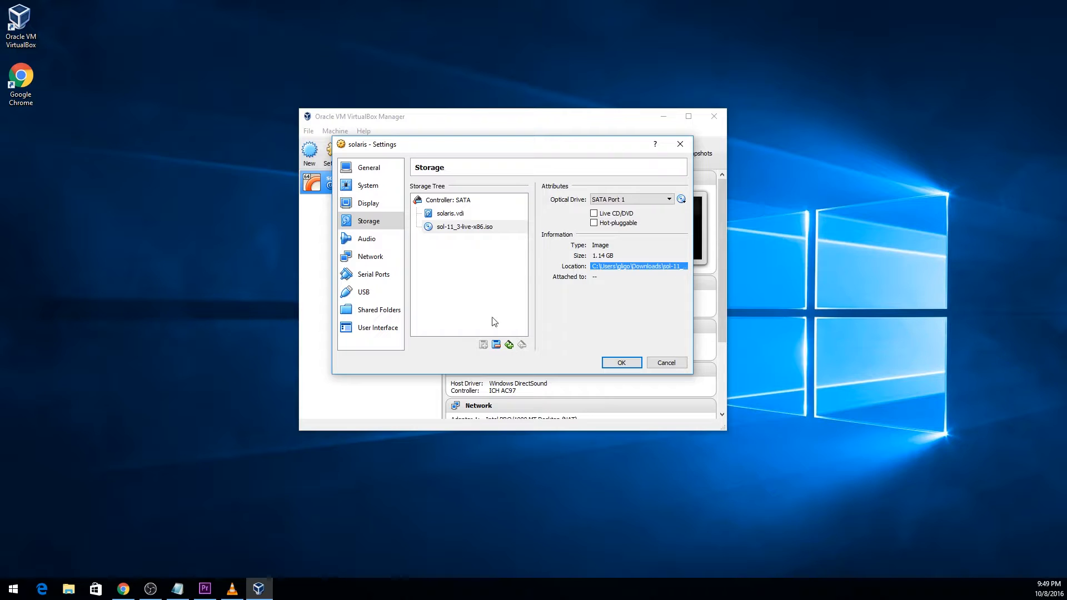
{"action": "left_click", "coordinate": [594, 213]}
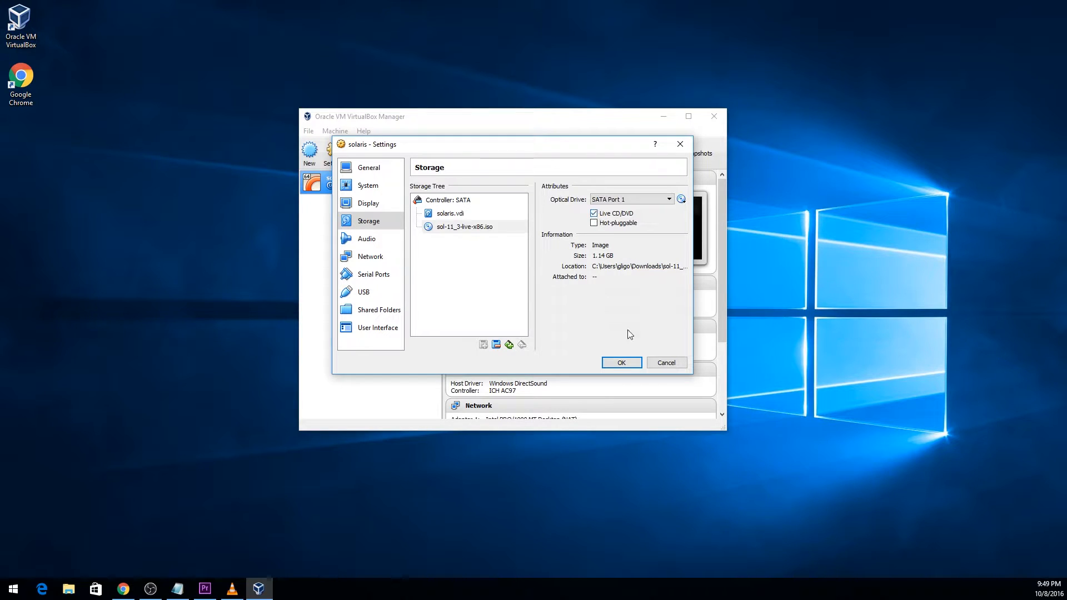
{"action": "left_click", "coordinate": [622, 363]}
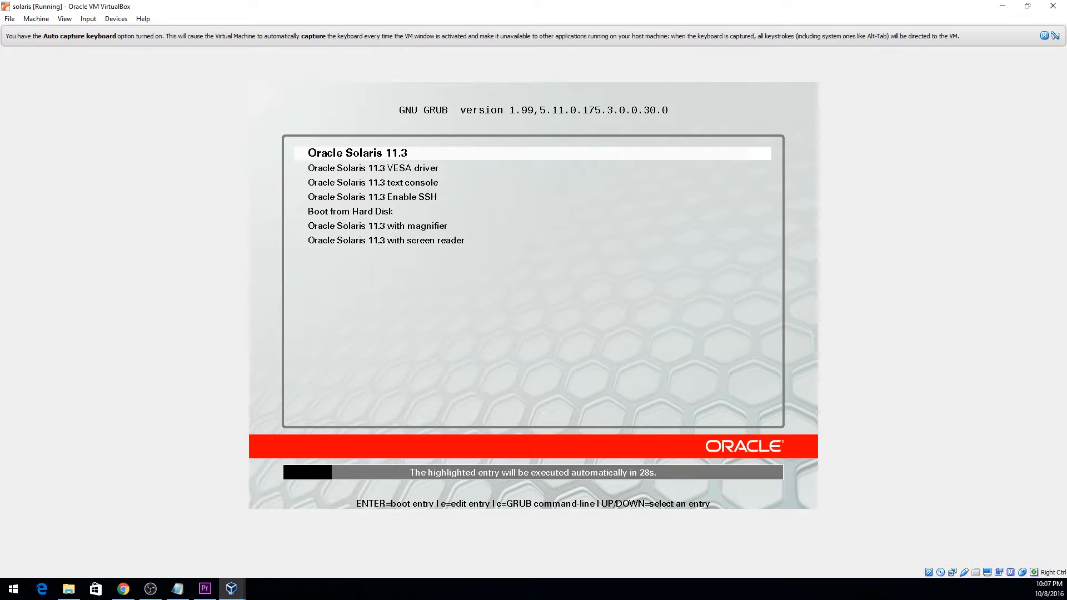
Select the plain 'Oracle Solaris 11.3' GRUB entry and boot it.
{"action": "key", "text": "Down"}
{"action": "key", "text": "Down"}
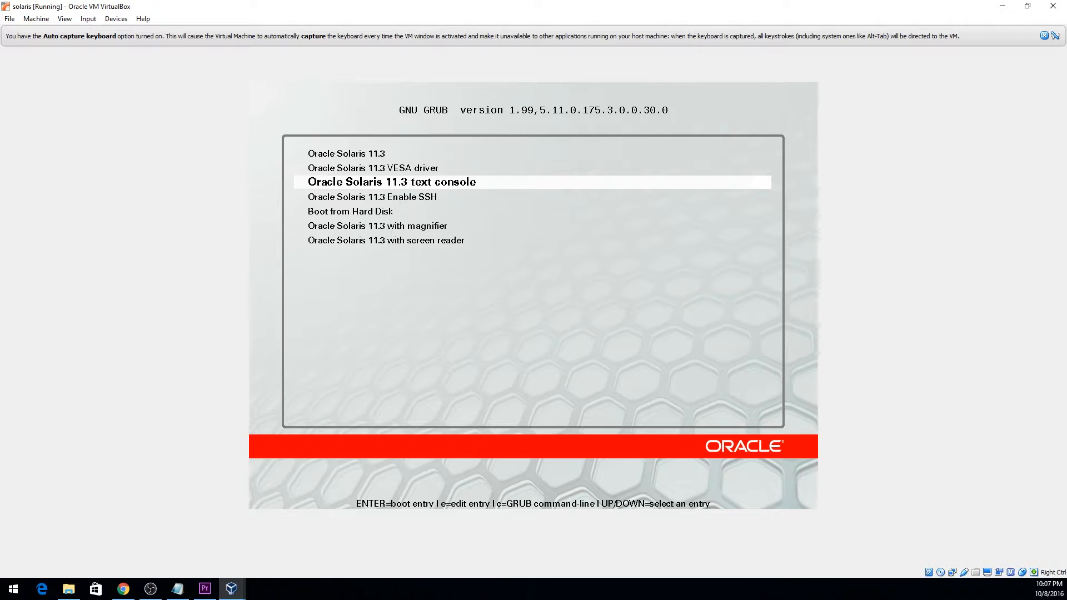
{"action": "key", "text": "Up"}
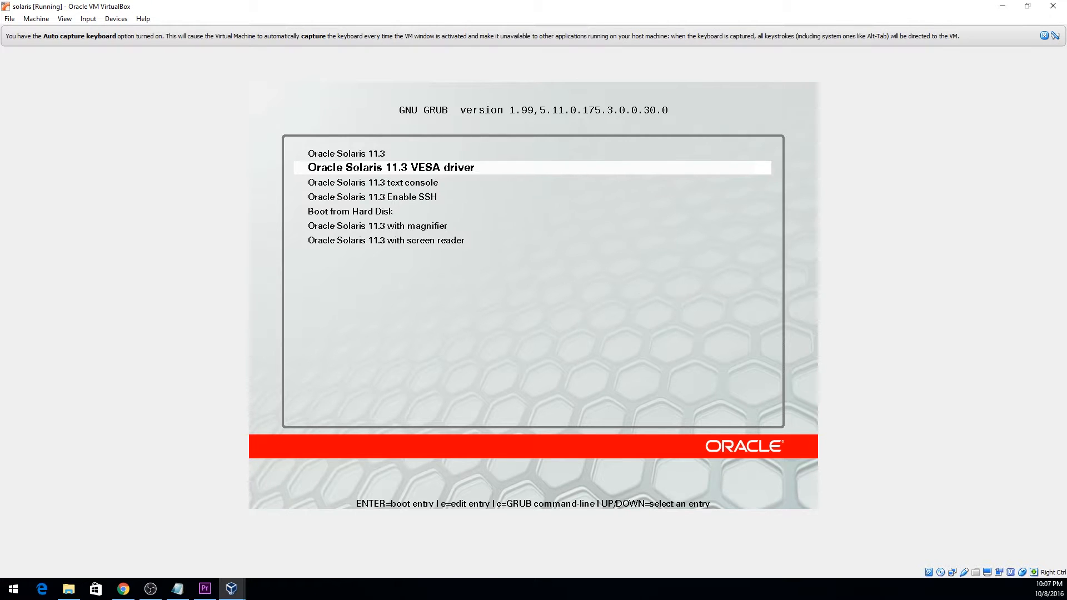
{"action": "key", "text": "Up"}
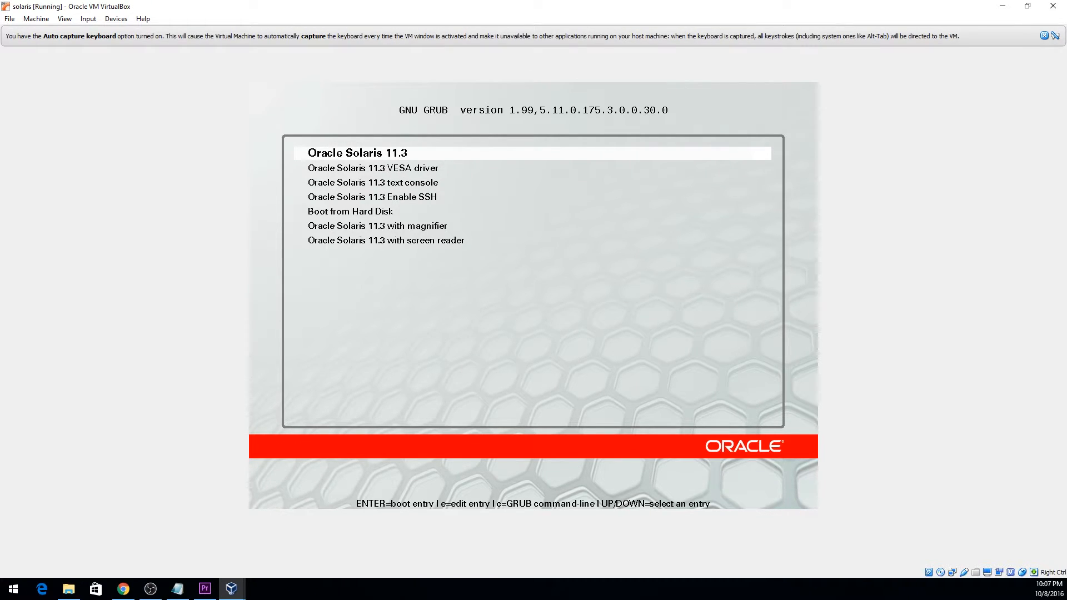
{"action": "key", "text": "Return"}
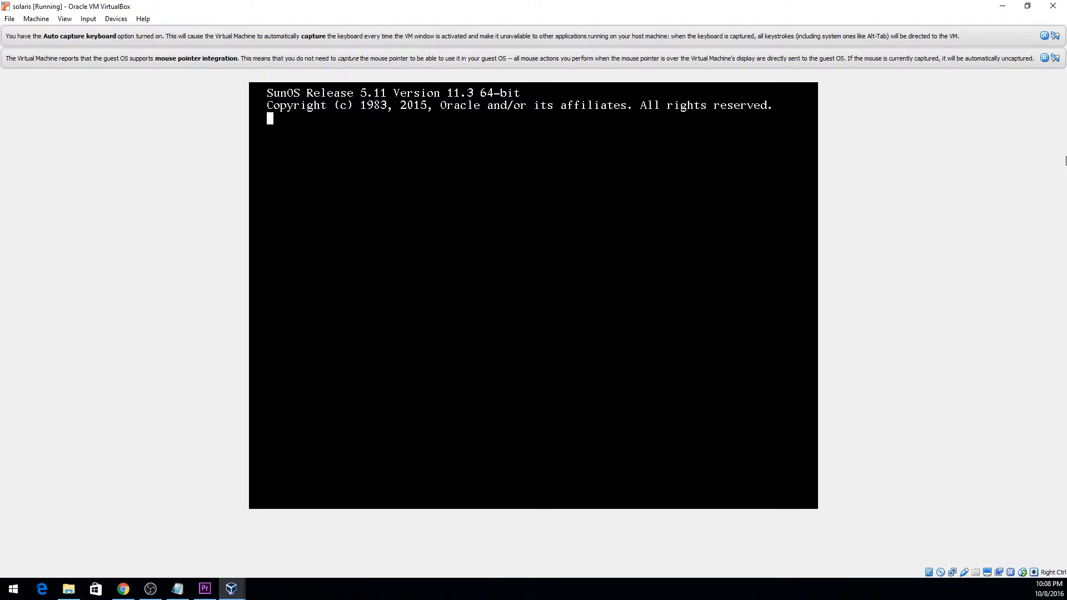
Close the mouse-integration and keyboard-capture notices, then accept US-English keyboard and English language.
{"action": "left_click", "coordinate": [1045, 58]}
{"action": "left_click", "coordinate": [1044, 37]}
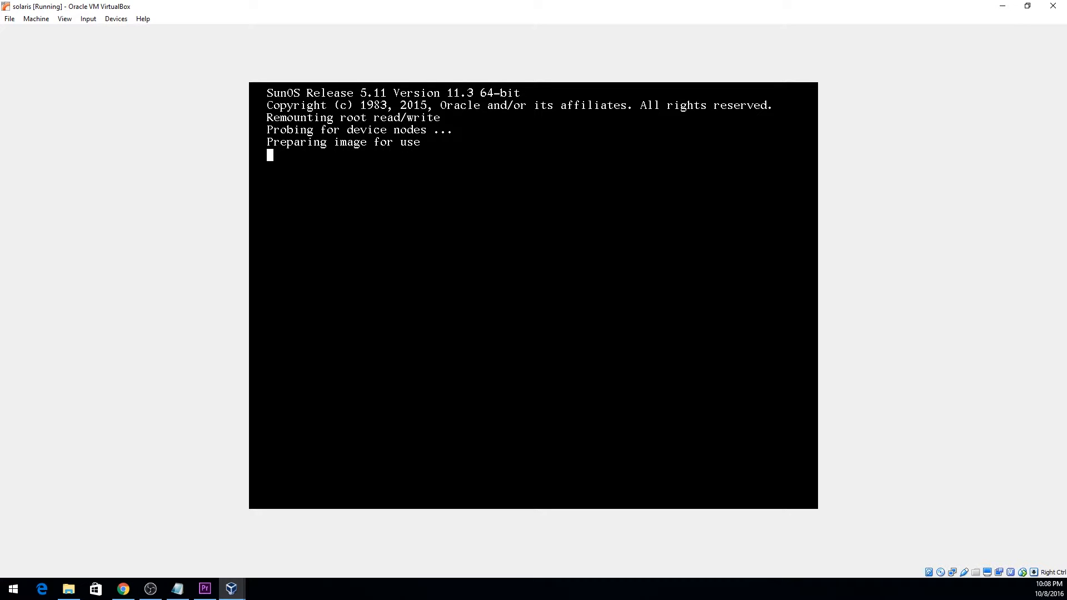
{"action": "key", "text": "Return"}
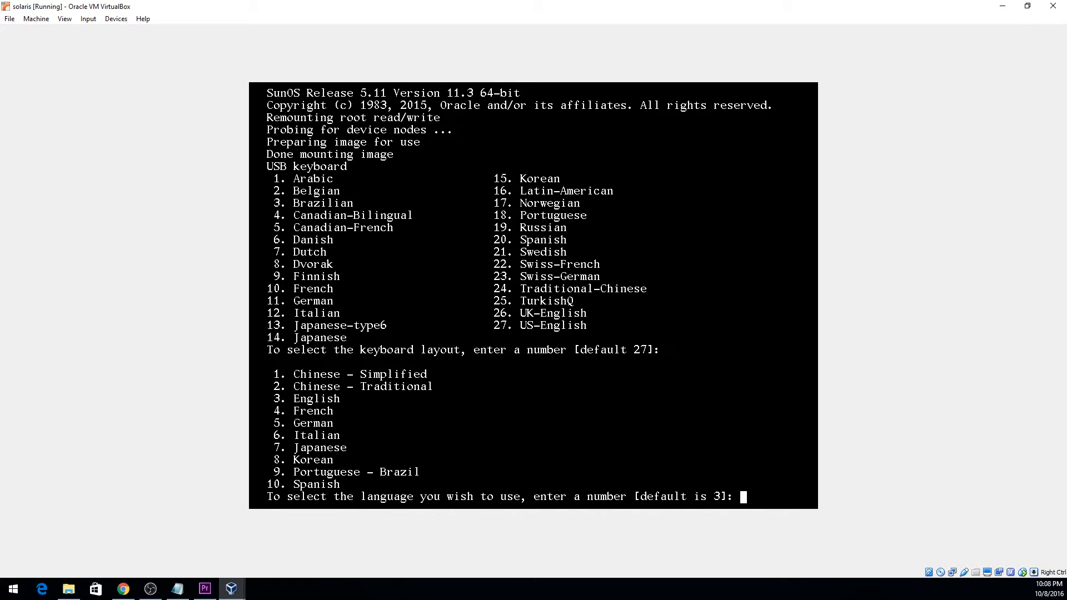
{"action": "key", "text": "Return"}
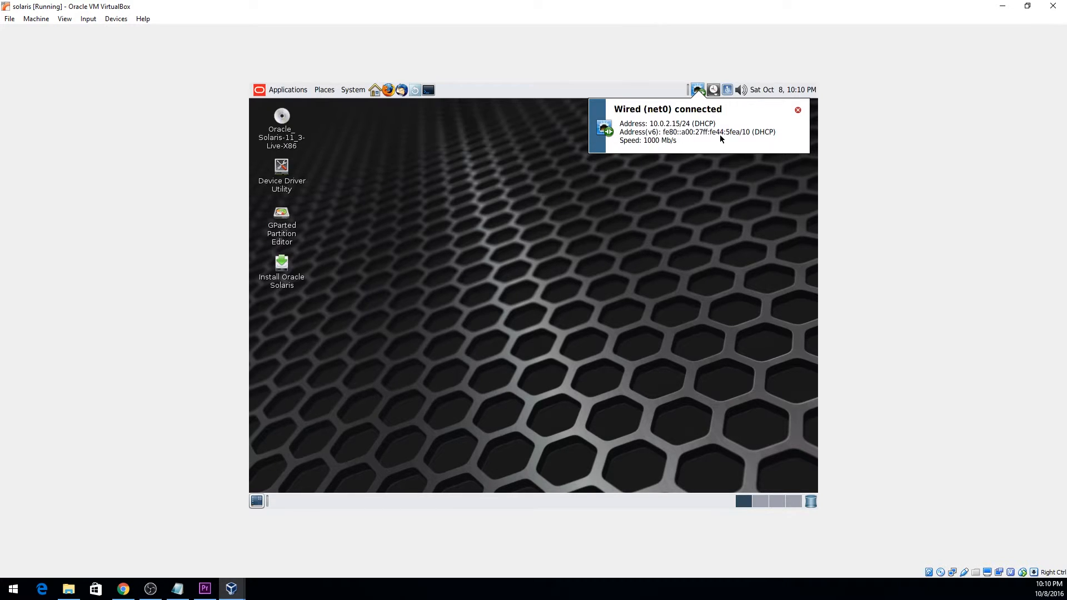
Launch Install Oracle Solaris from the live desktop and choose to use the whole 101.8GB disk.
{"action": "left_click", "coordinate": [798, 110]}
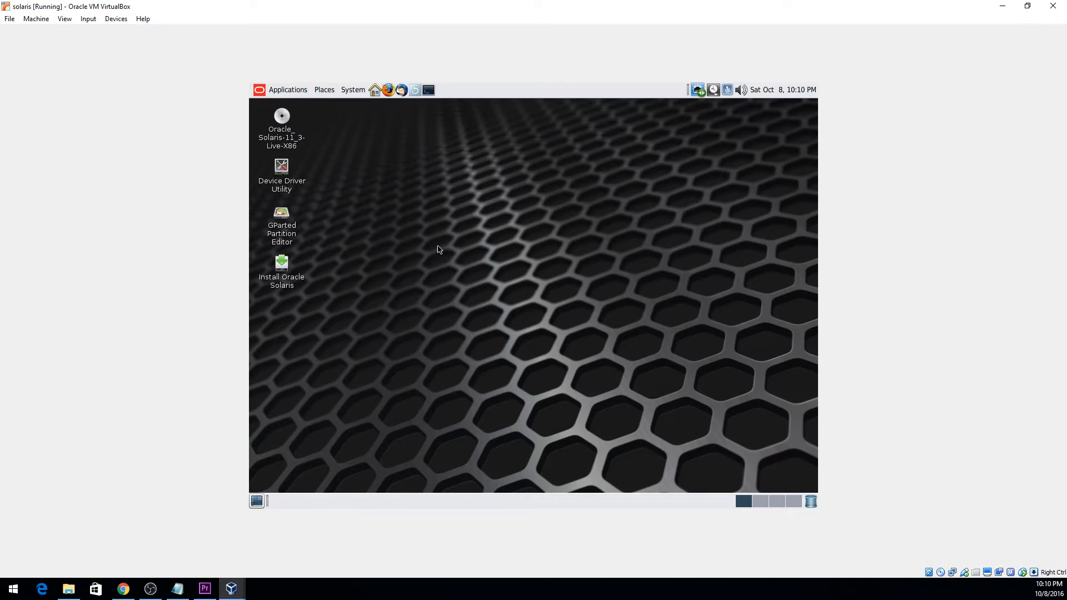
{"action": "double_click", "coordinate": [282, 264]}
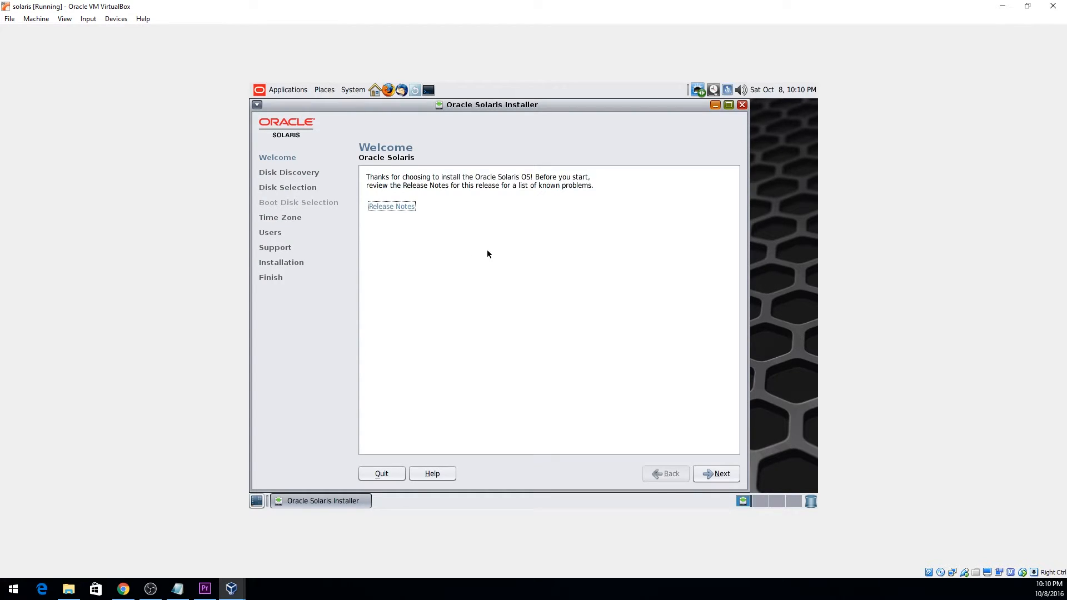
{"action": "left_click", "coordinate": [708, 473]}
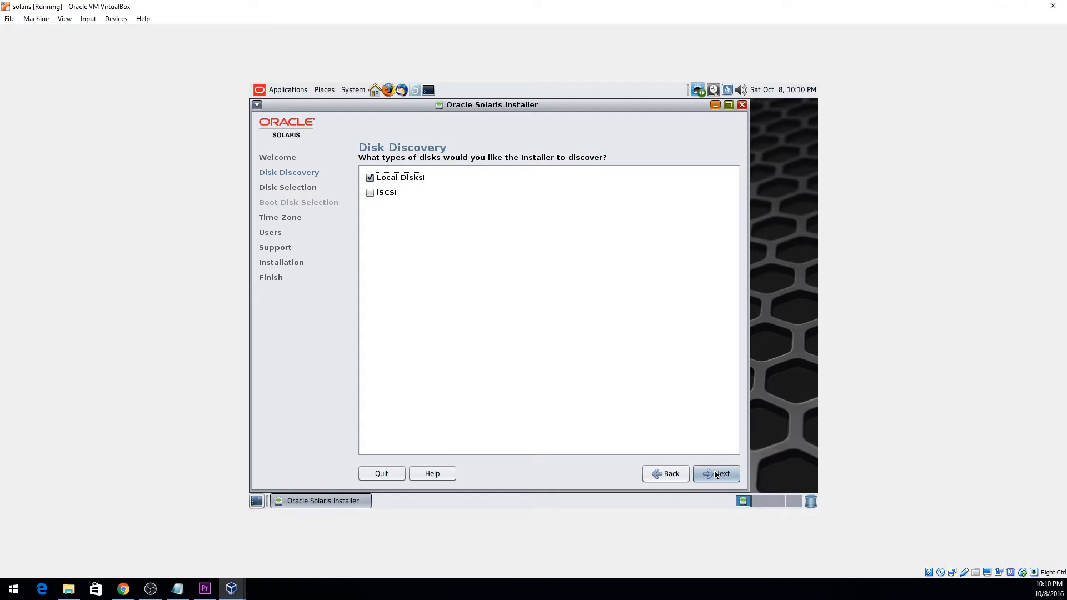
{"action": "left_click", "coordinate": [717, 474]}
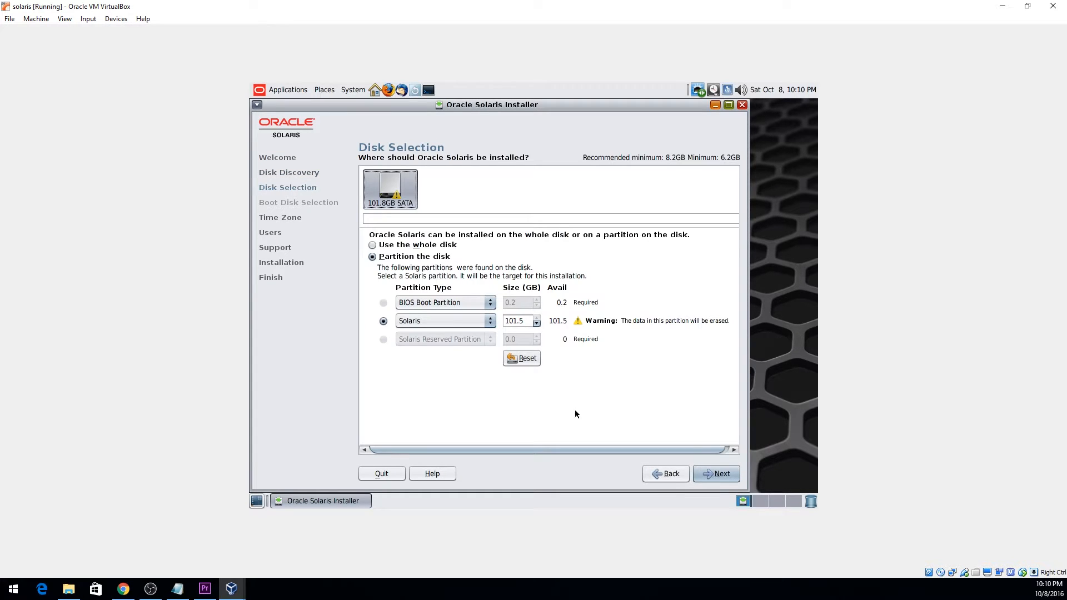
{"action": "left_click", "coordinate": [417, 245]}
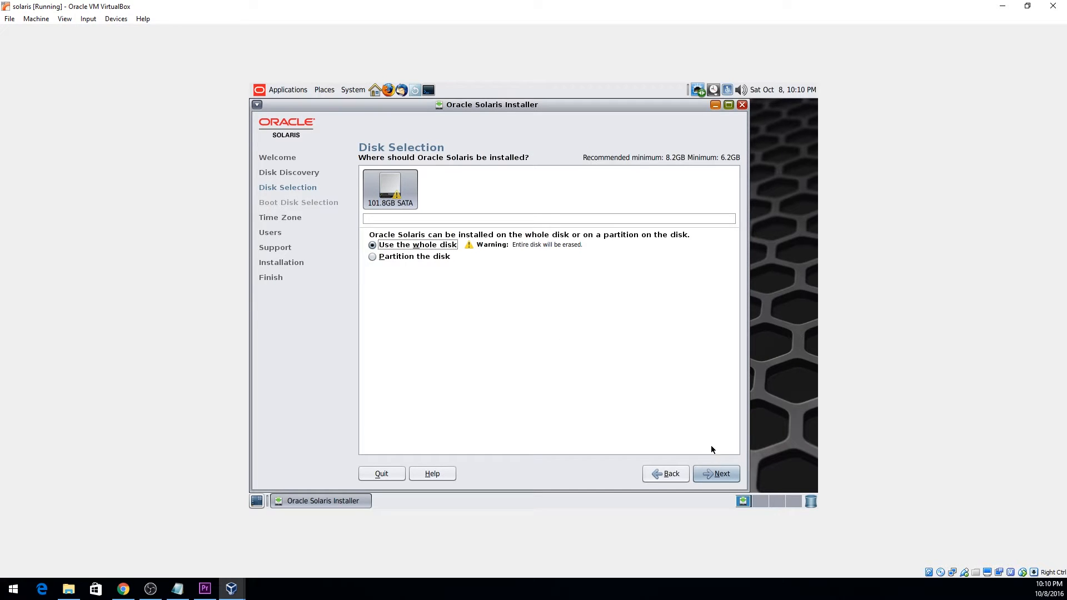
{"action": "left_click", "coordinate": [718, 473]}
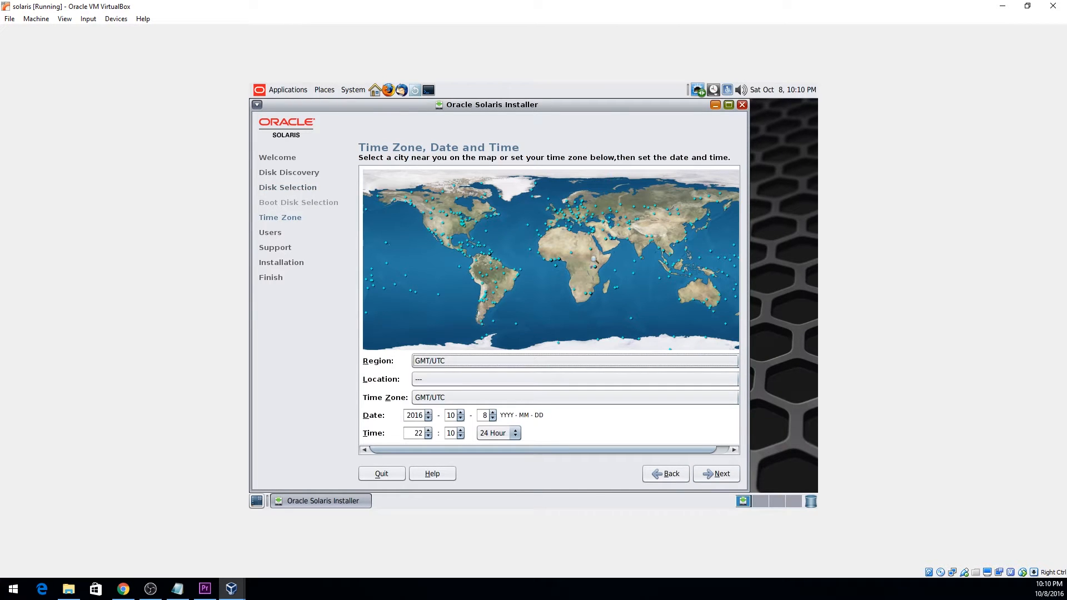
Set the Europe/Belgium time zone, then enter the user's real name, log-in name and password.
{"action": "left_click", "coordinate": [561, 214]}
{"action": "left_click", "coordinate": [720, 475]}
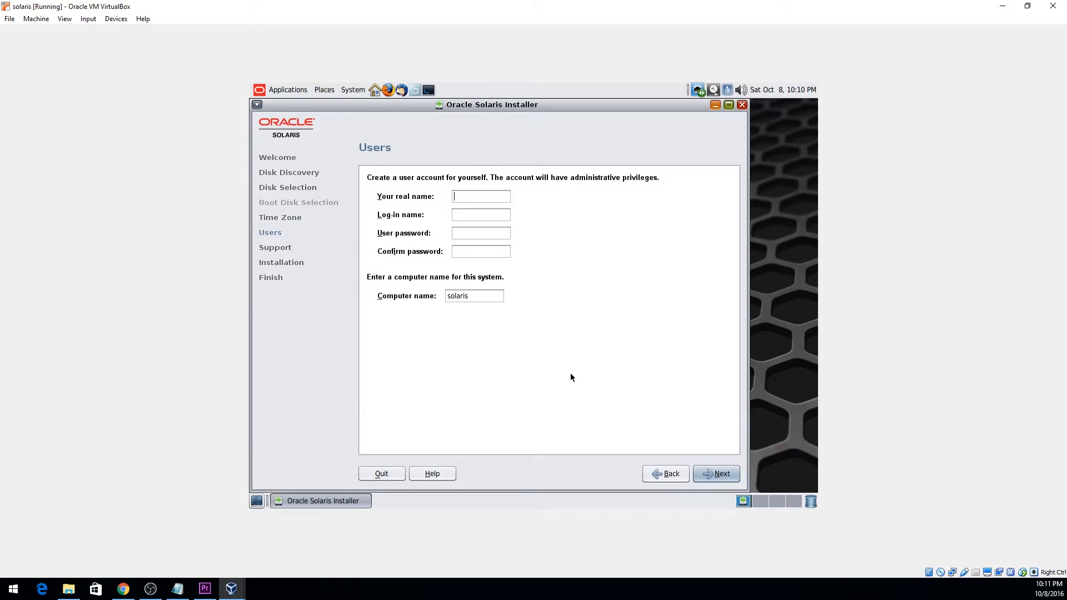
{"action": "type", "text": "learnIT"}
{"action": "key", "text": "Tab"}
{"action": "type", "text": "h"}
{"action": "key", "text": "BackSpace"}
{"action": "type", "text": "horia**********"}
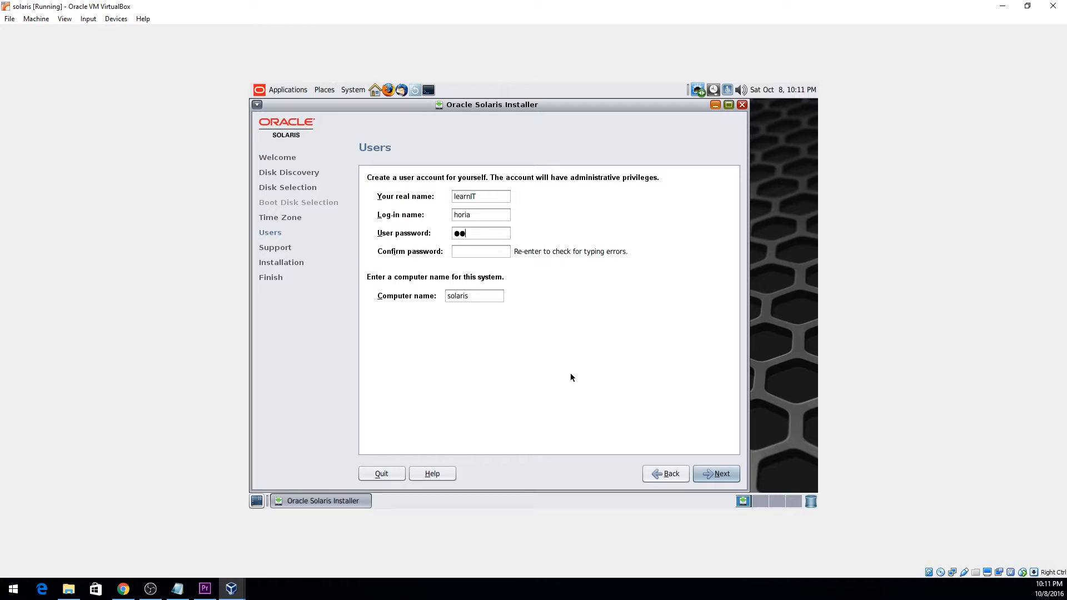
{"action": "key", "text": "Tab"}
{"action": "type", "text": "**********"}
{"action": "key", "text": "Tab"}
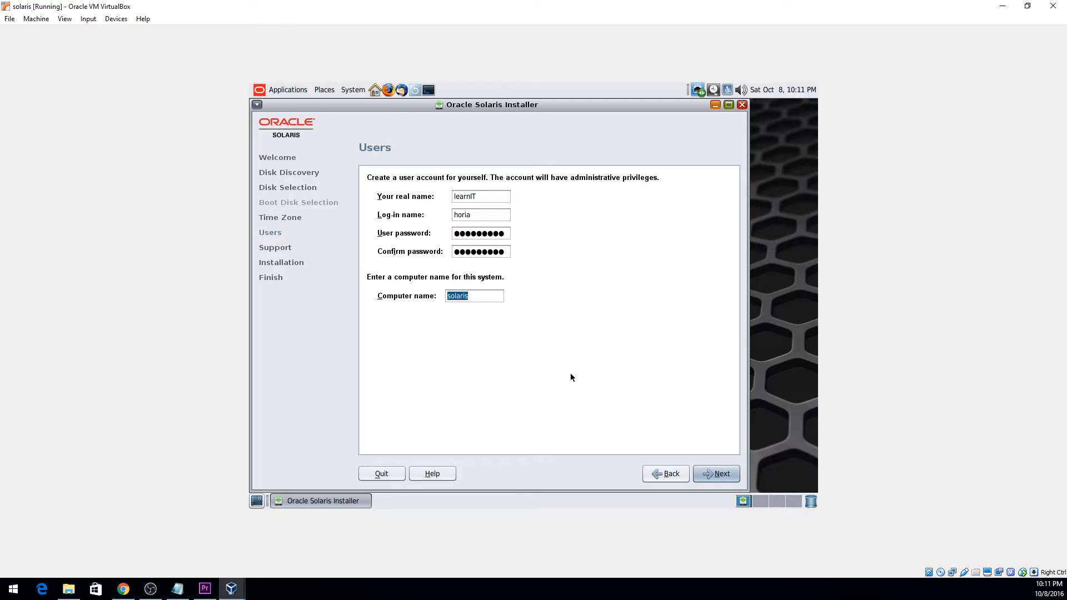
{"action": "left_click", "coordinate": [726, 473]}
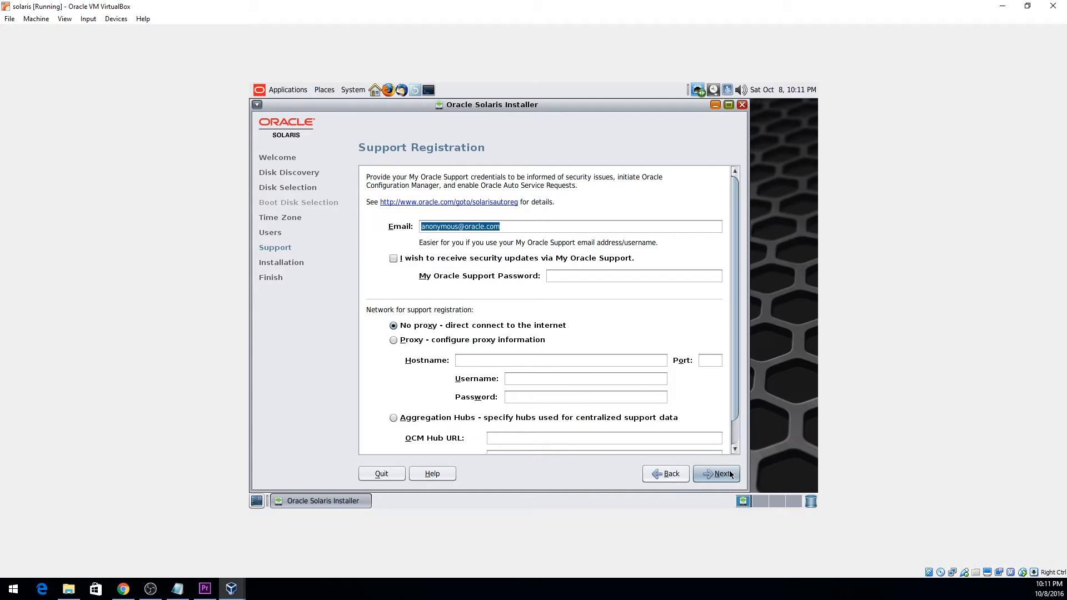
Keep the default anonymous support registration and start installing Oracle Solaris.
{"action": "left_click", "coordinate": [719, 472]}
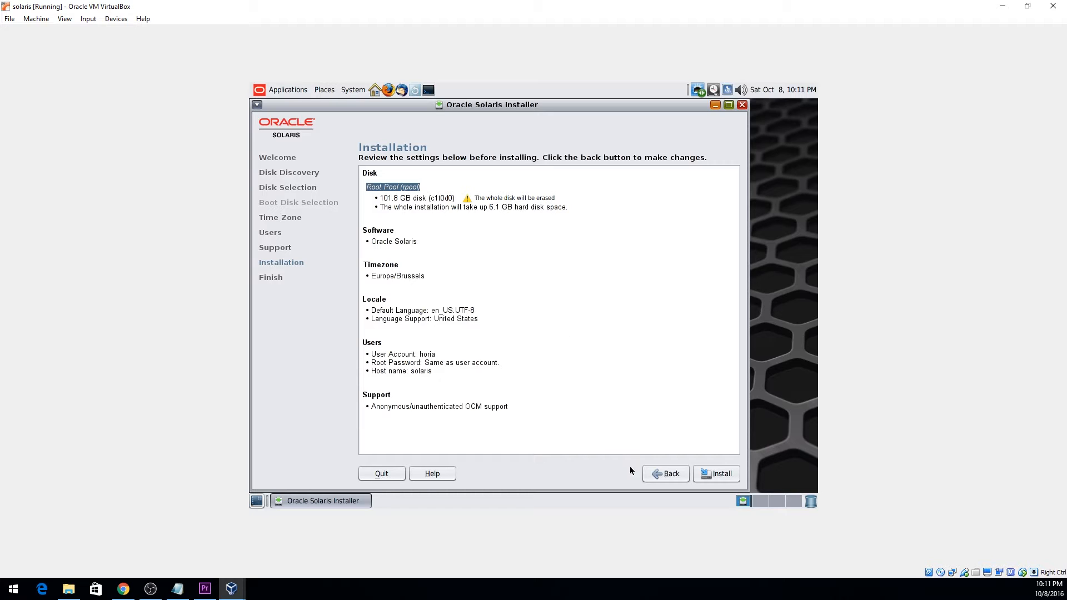
{"action": "left_click", "coordinate": [718, 474]}
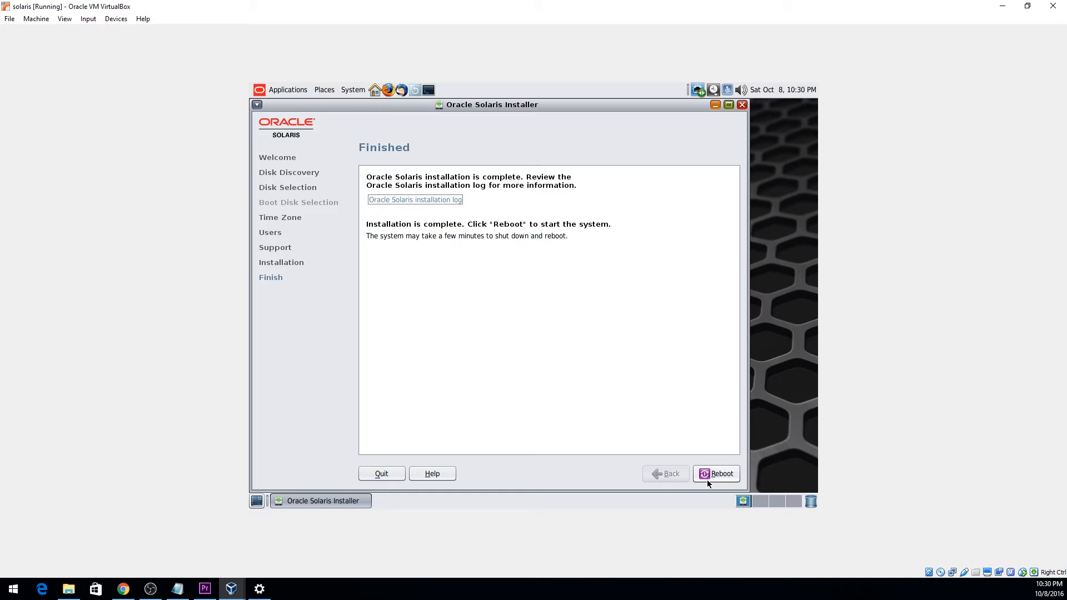
Reboot the newly installed Solaris system from the installer's Finished page.
{"action": "left_click", "coordinate": [707, 479]}
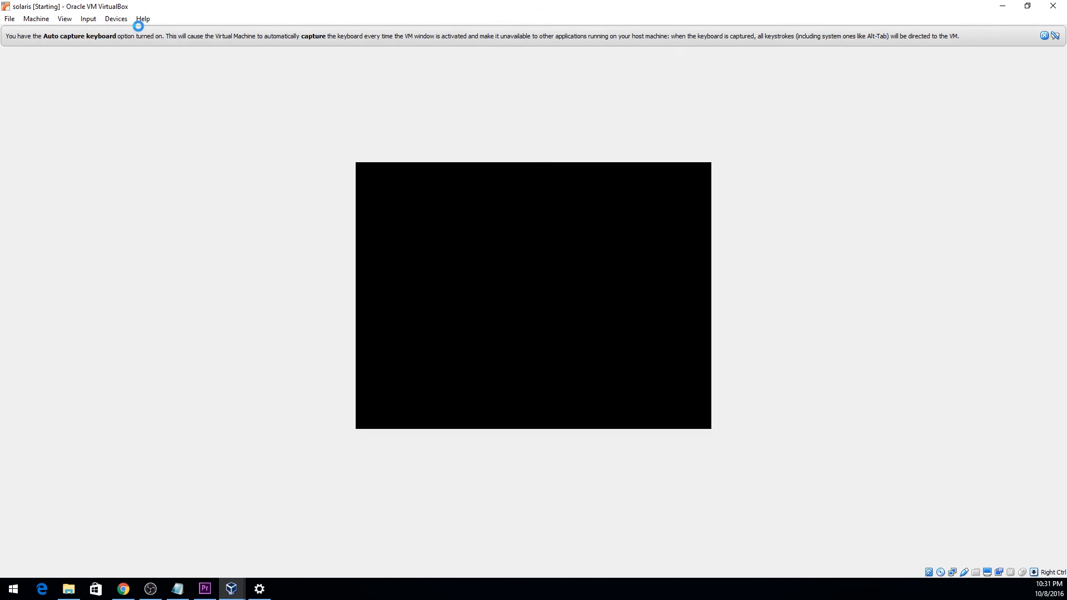
Swap the optical drive's disc image, reset the VM, and boot installed Solaris from GRUB.
{"action": "left_click", "coordinate": [116, 18]}
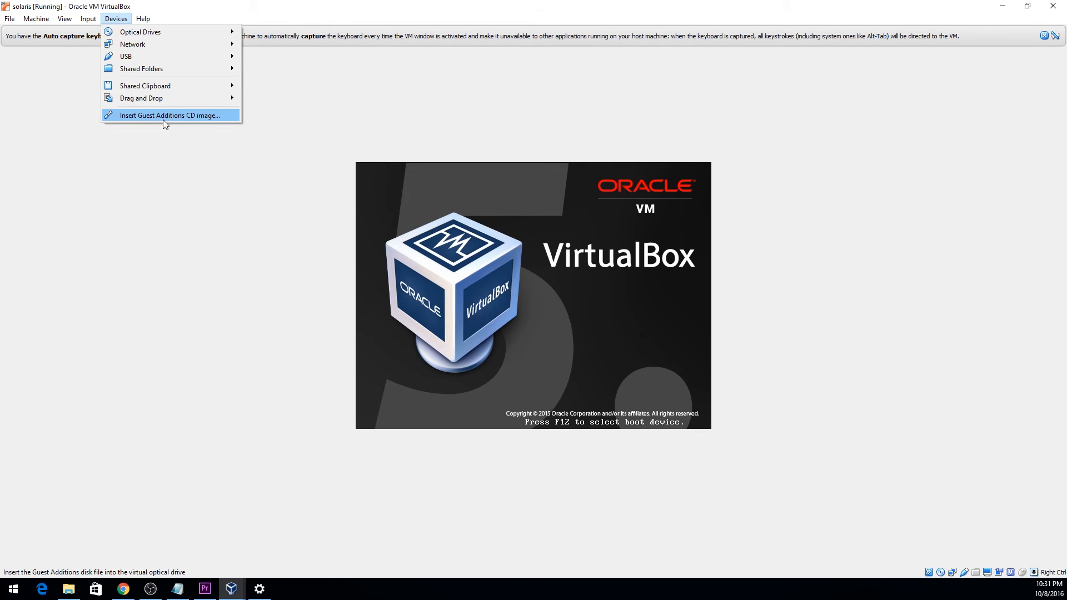
{"action": "mouse_move", "coordinate": [173, 31]}
{"action": "left_click", "coordinate": [283, 79]}
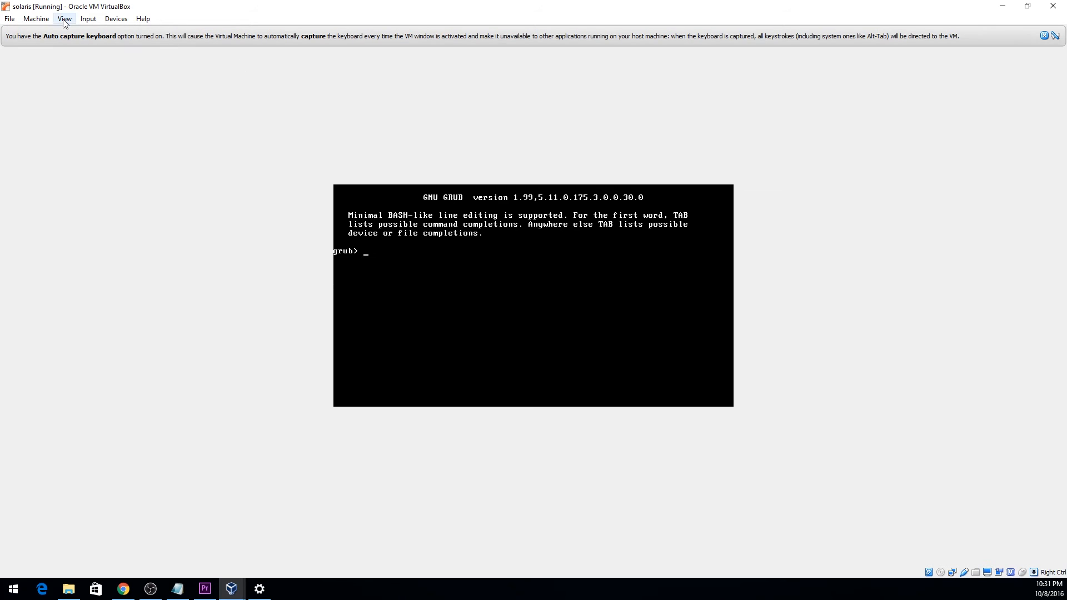
{"action": "left_click", "coordinate": [36, 18]}
{"action": "left_click", "coordinate": [79, 92]}
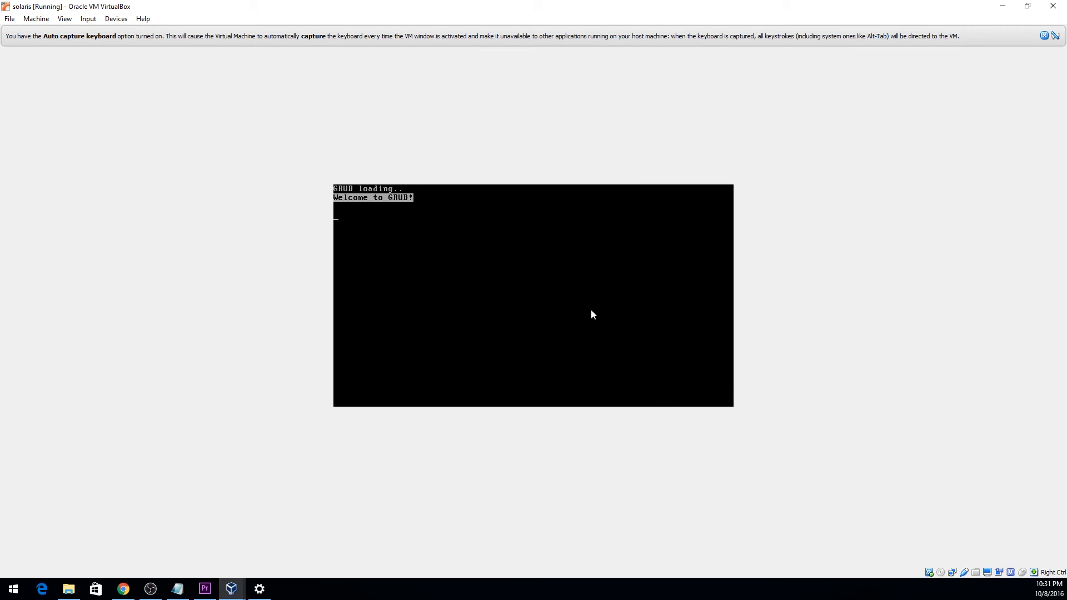
{"action": "key", "text": "Return"}
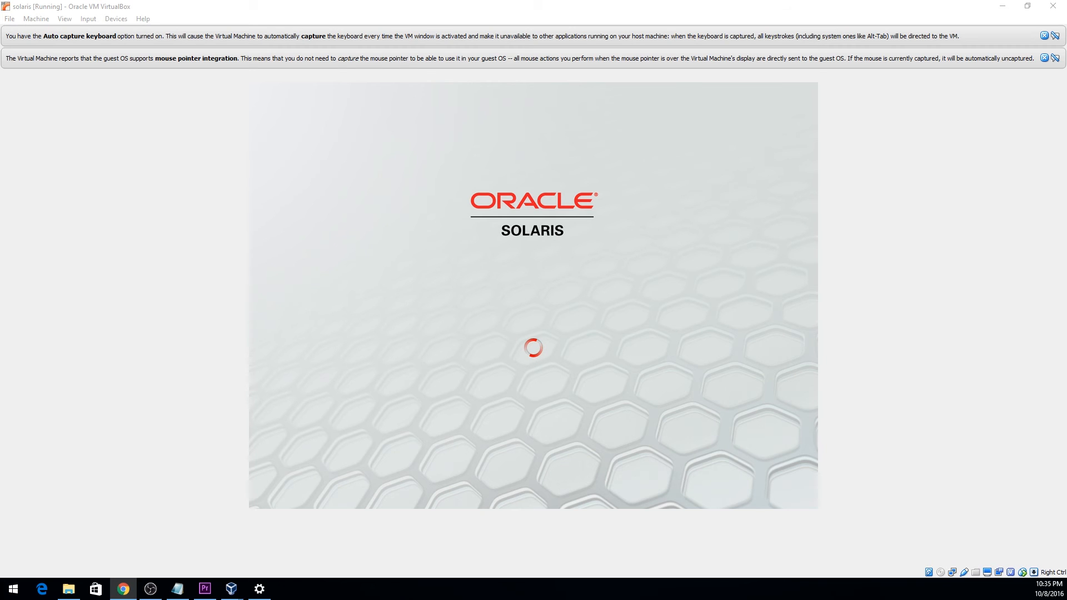
Enter the new user account's username at the Solaris login screen and submit it.
{"action": "type", "text": "h"}
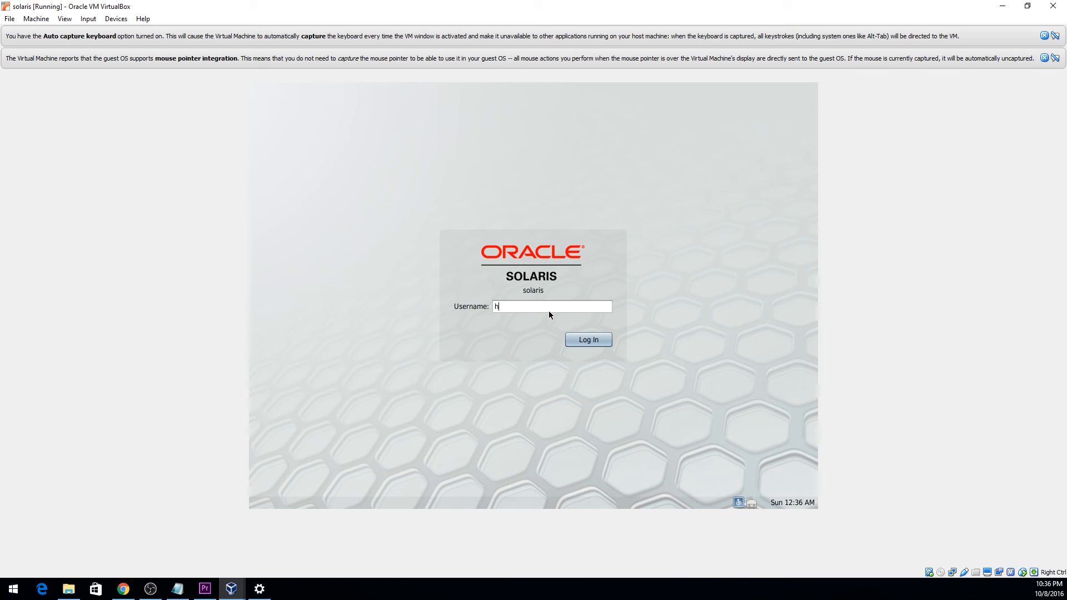
{"action": "key", "text": "Return"}
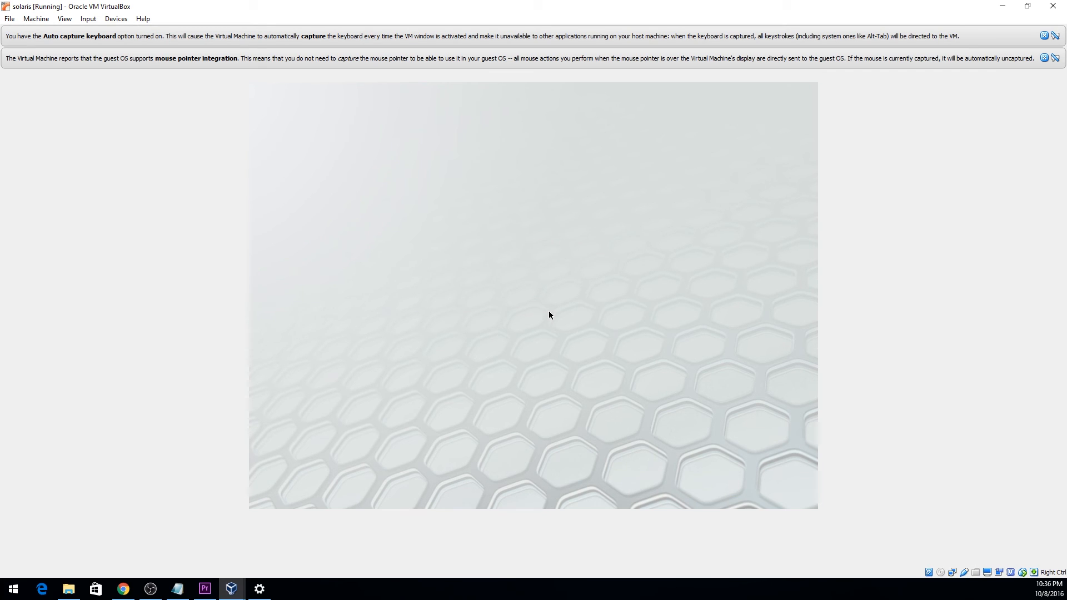